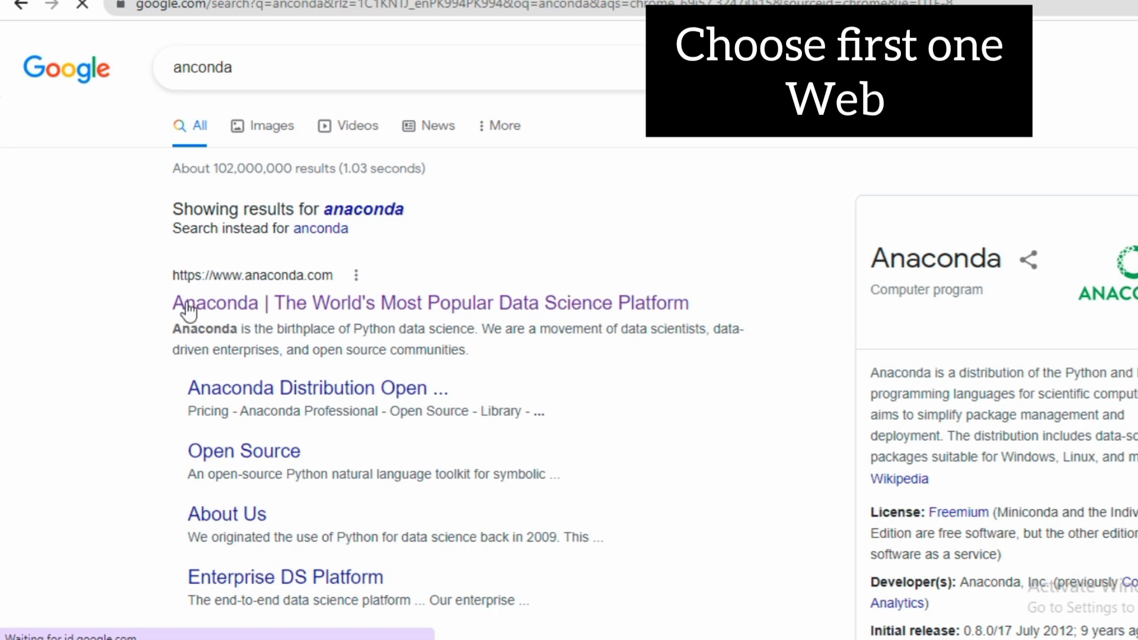
Open the official Anaconda website from the search results and go to its Pricing page.
click(244, 308)
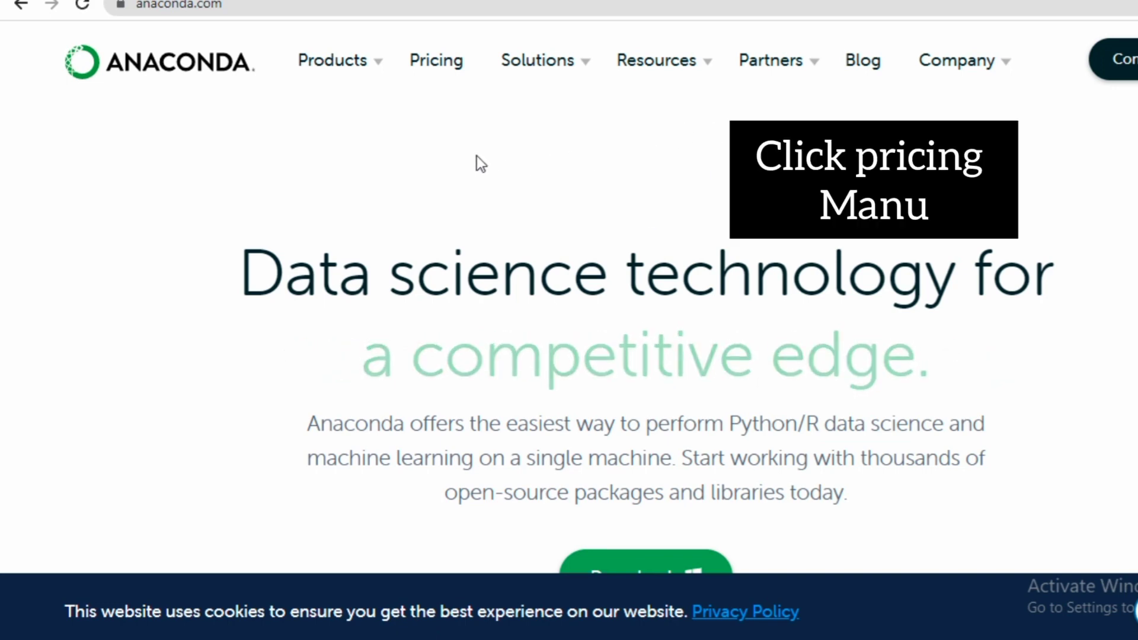
mouse_move(346, 87)
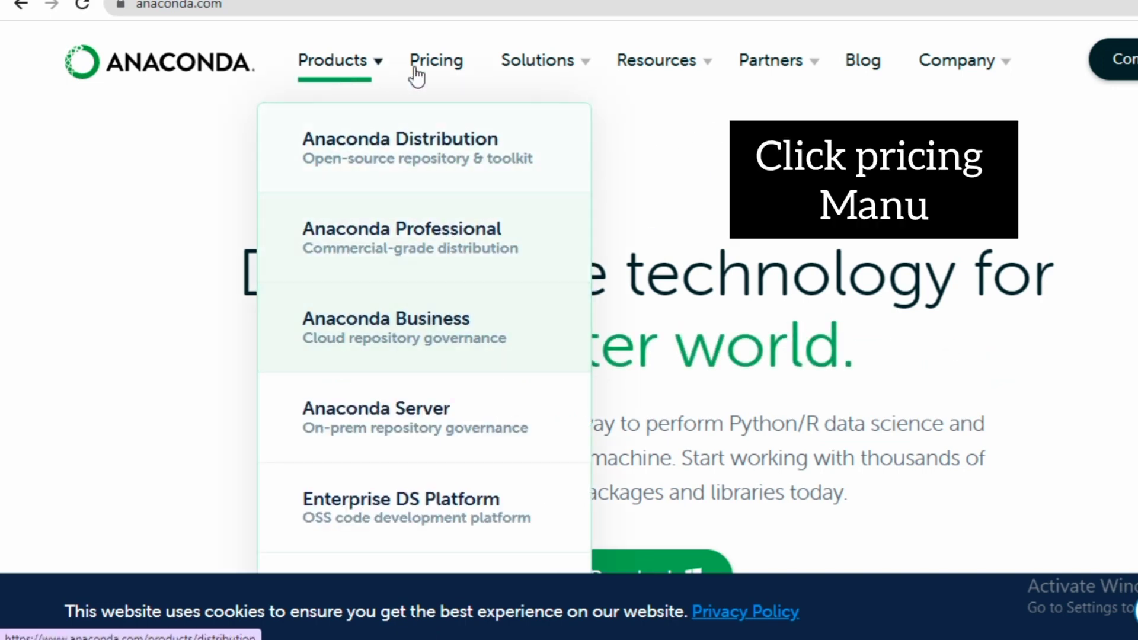
click(454, 75)
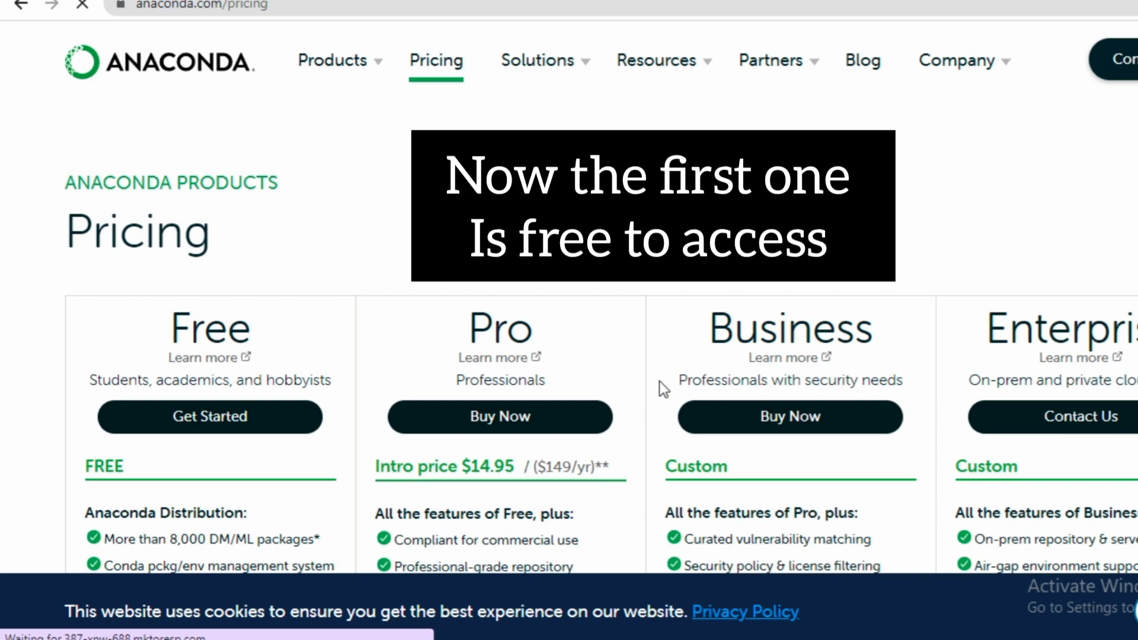
Review the features and add-ons of the Free, Pro, Business and Enterprise plans.
scroll(601, 296, down, 2)
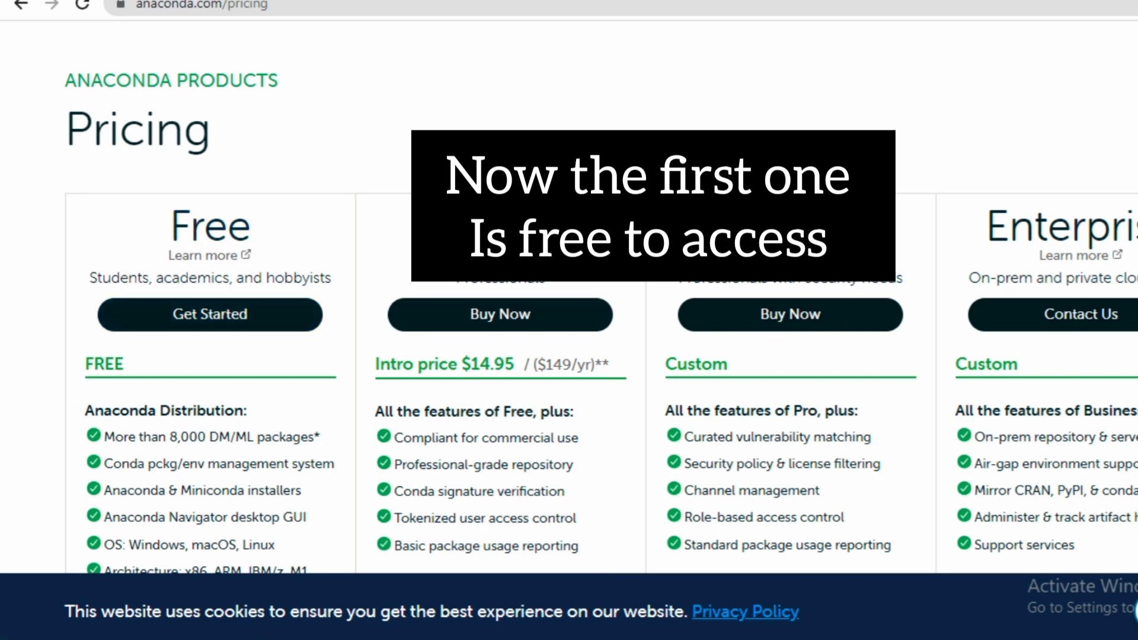
scroll(601, 309, down, 5)
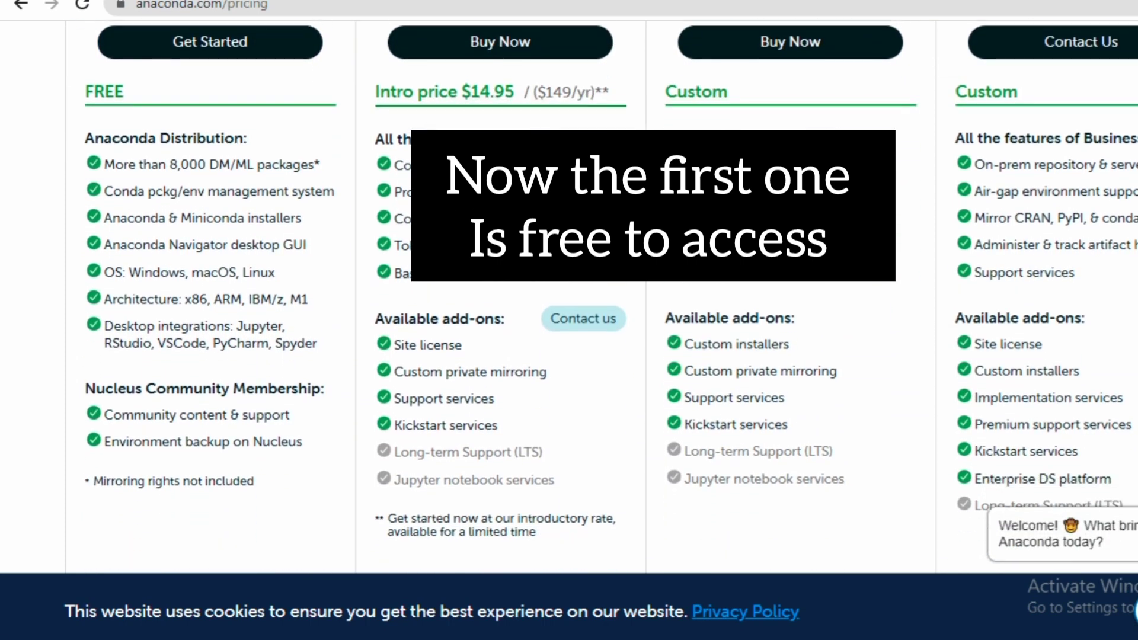
scroll(601, 297, down, 4)
scroll(601, 296, up, 4)
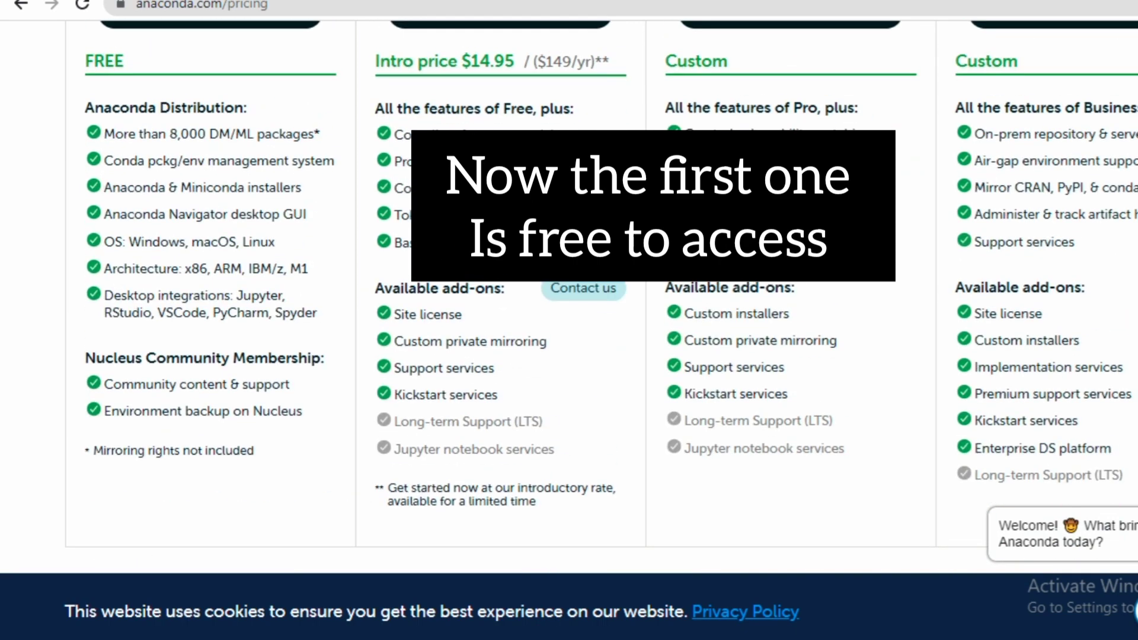
scroll(602, 296, down, 7)
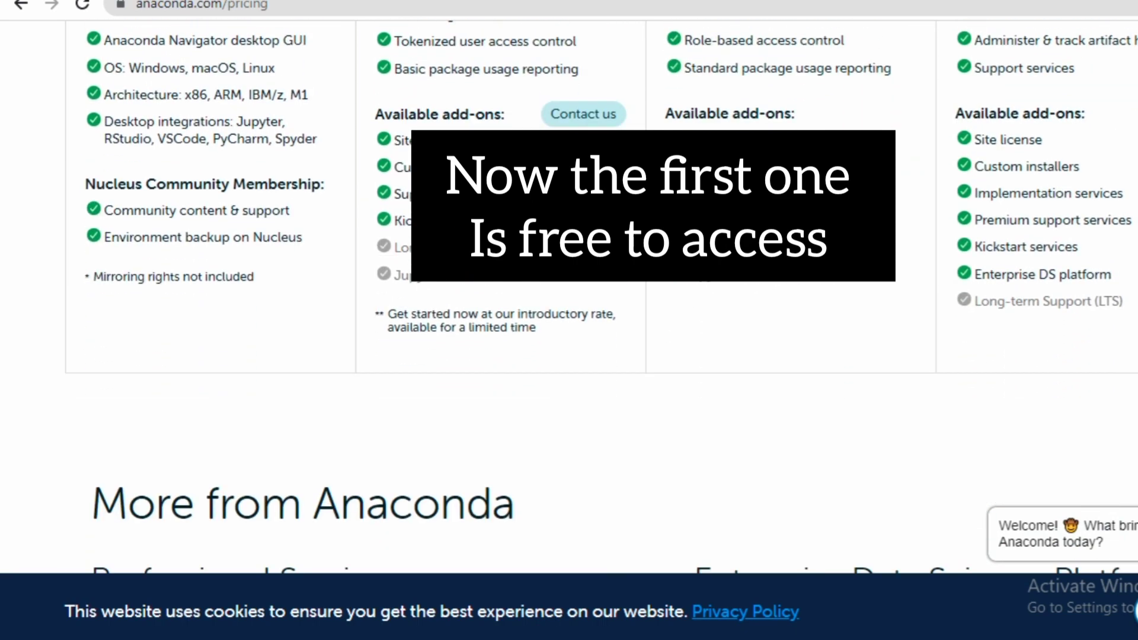
scroll(601, 296, down, 4)
scroll(601, 297, up, 12)
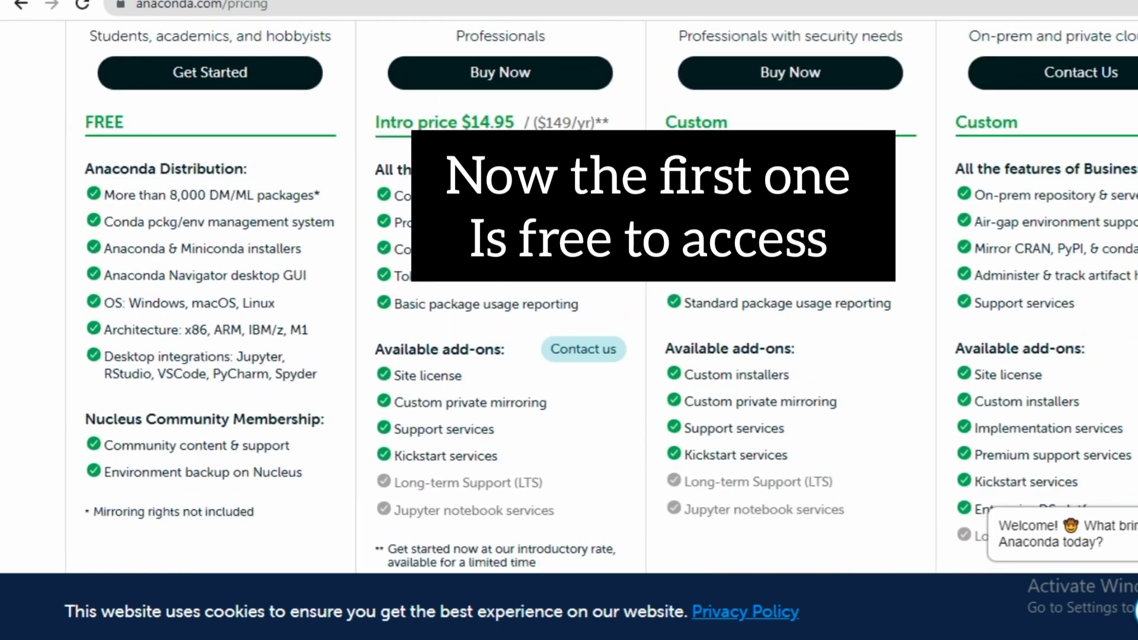
scroll(601, 296, up, 3)
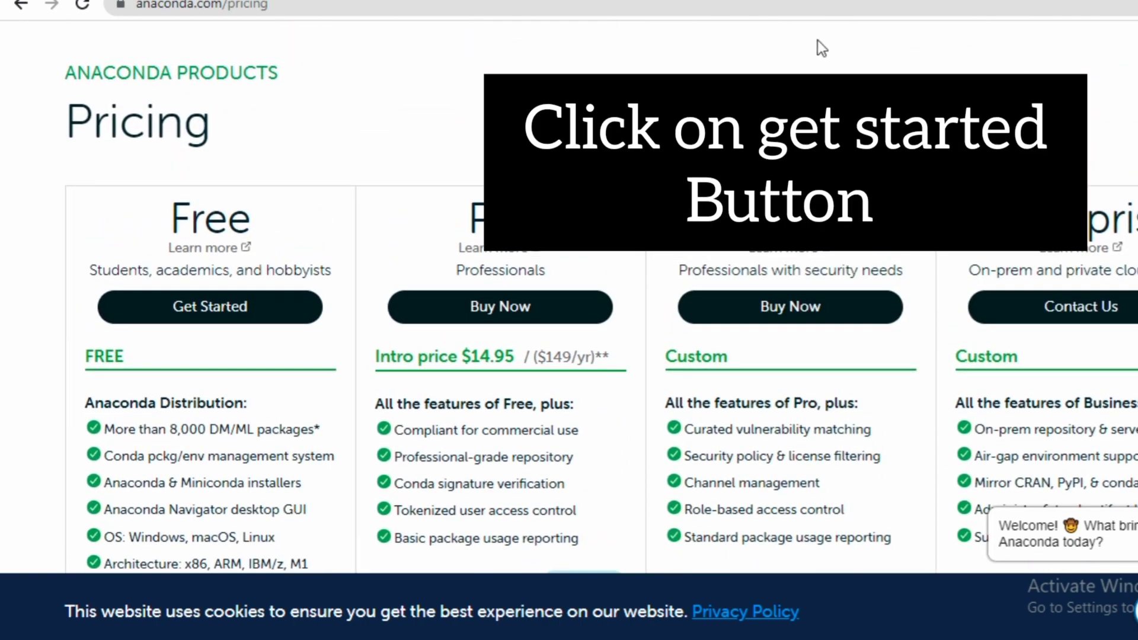
Get started with the Free plan to reach the Anaconda Distribution page.
scroll(569, 296, down, 4)
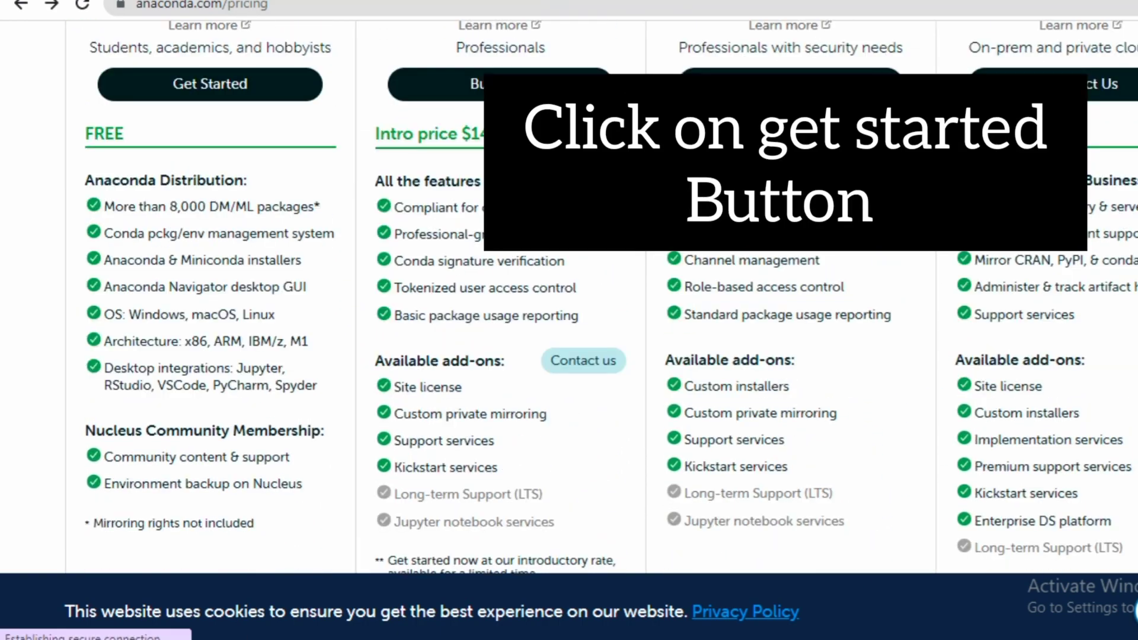
scroll(151, 374, up, 5)
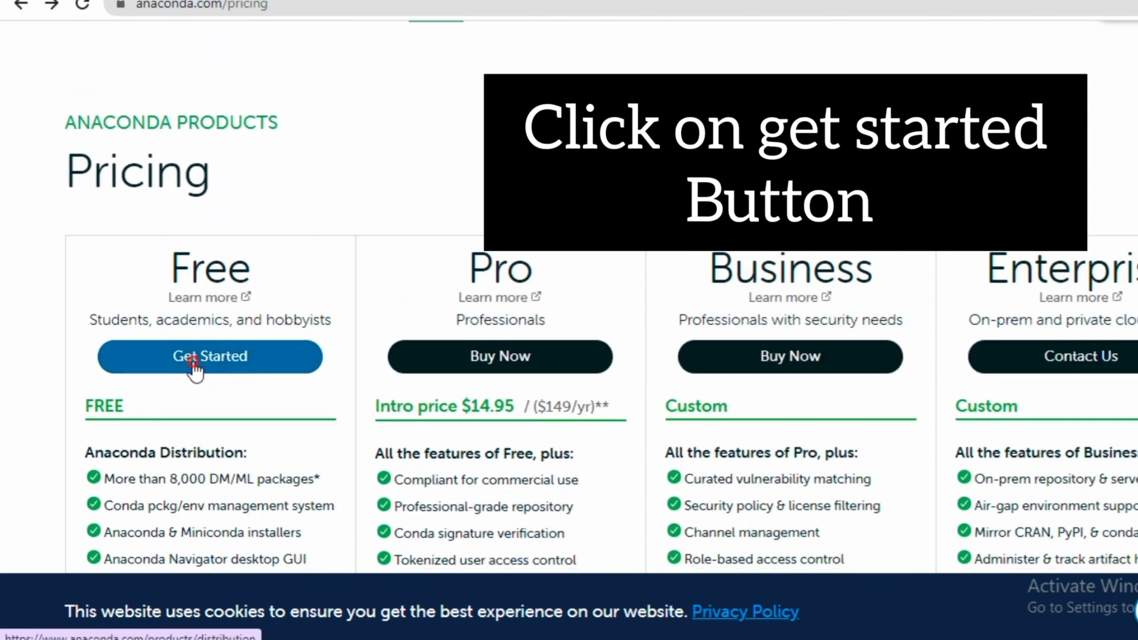
click(192, 368)
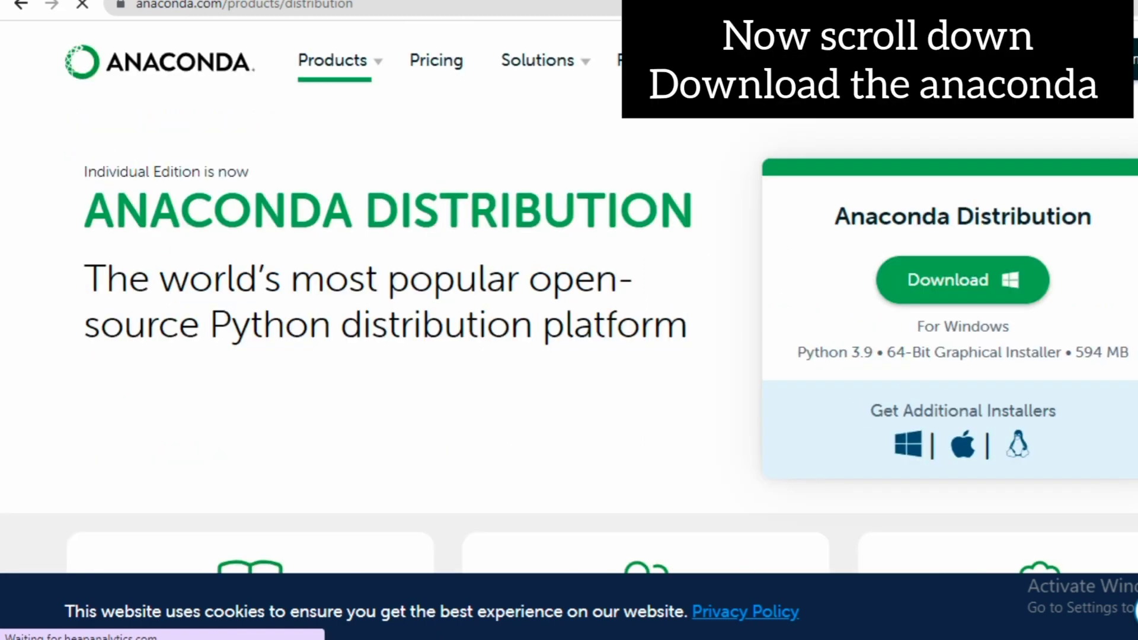
Download the Windows Python 3.9 64-Bit Graphical Installer from the Anaconda Installers section.
scroll(569, 296, down, 20)
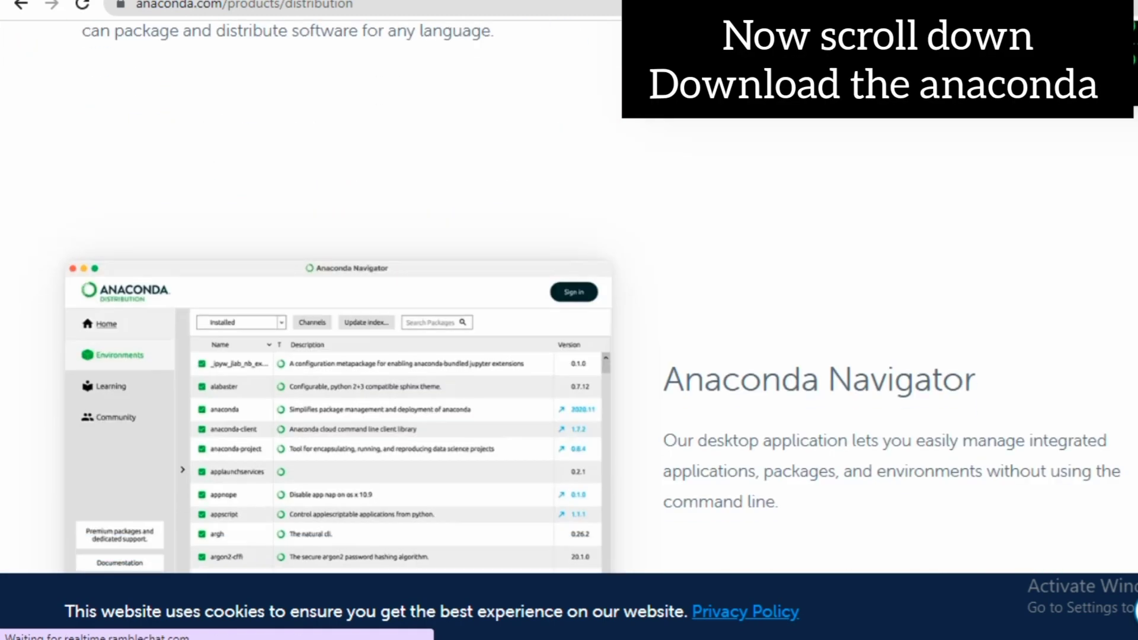
scroll(569, 297, down, 20)
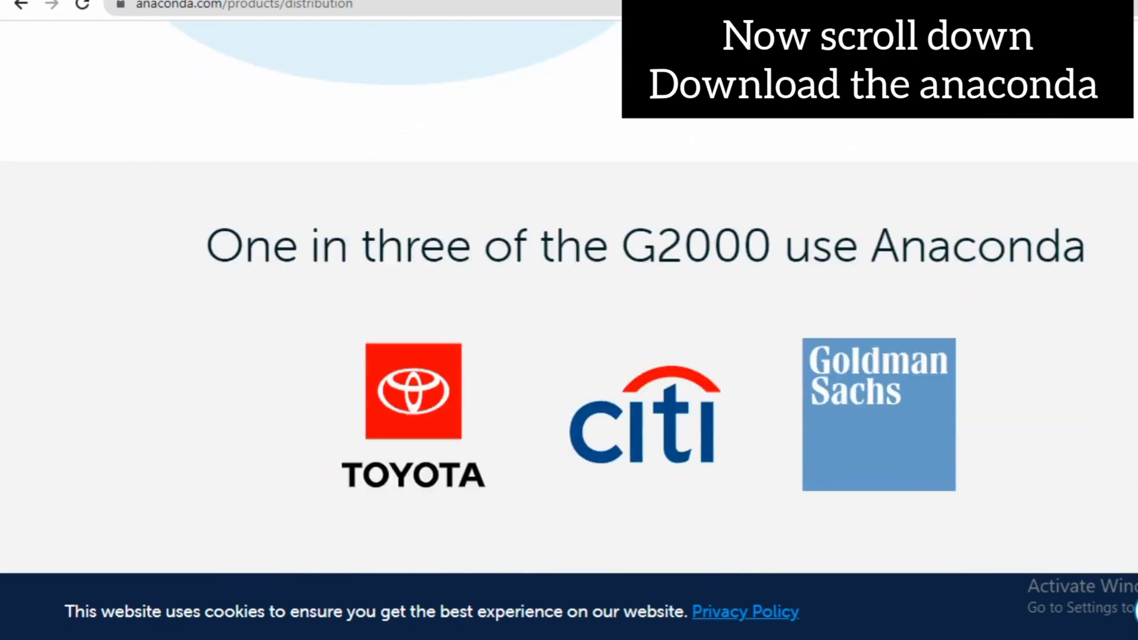
scroll(569, 296, down, 10)
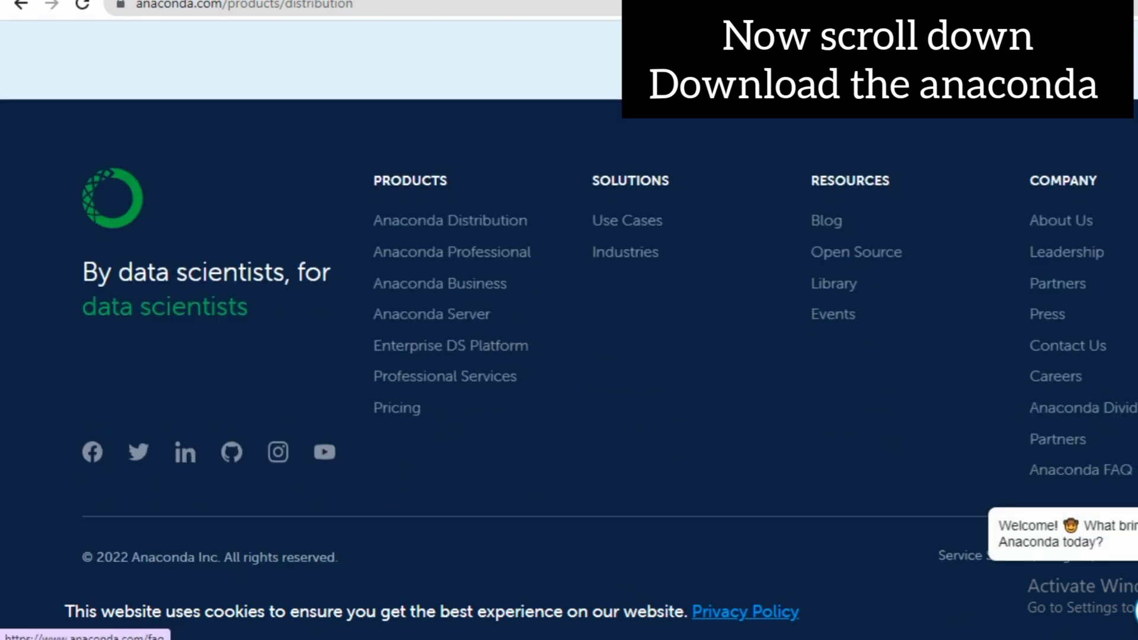
scroll(569, 326, up, 10)
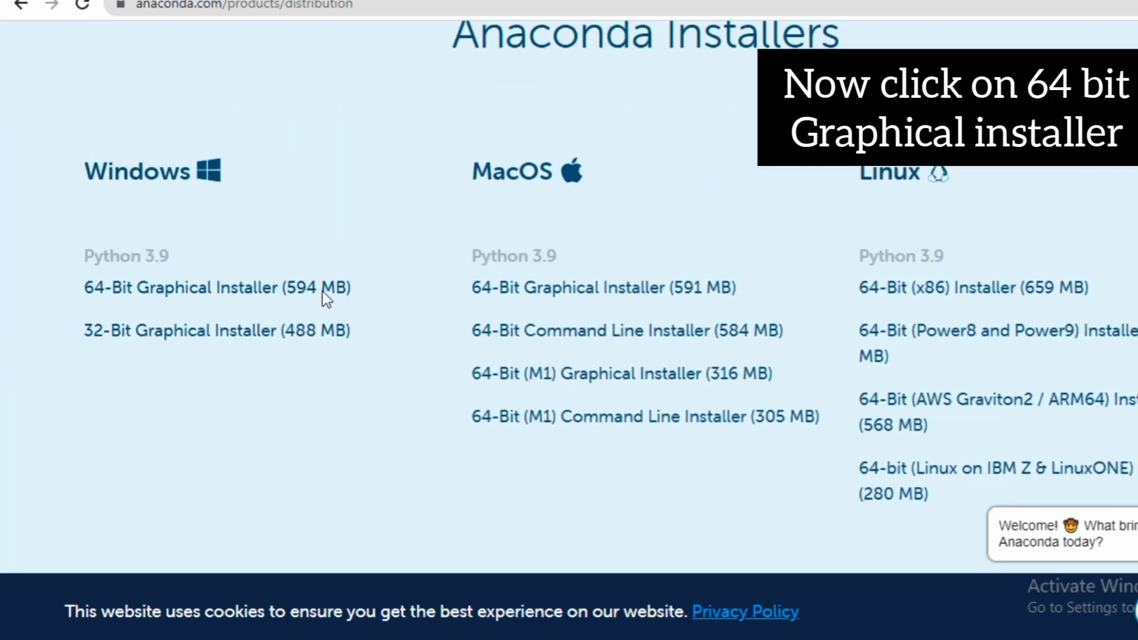
click(297, 284)
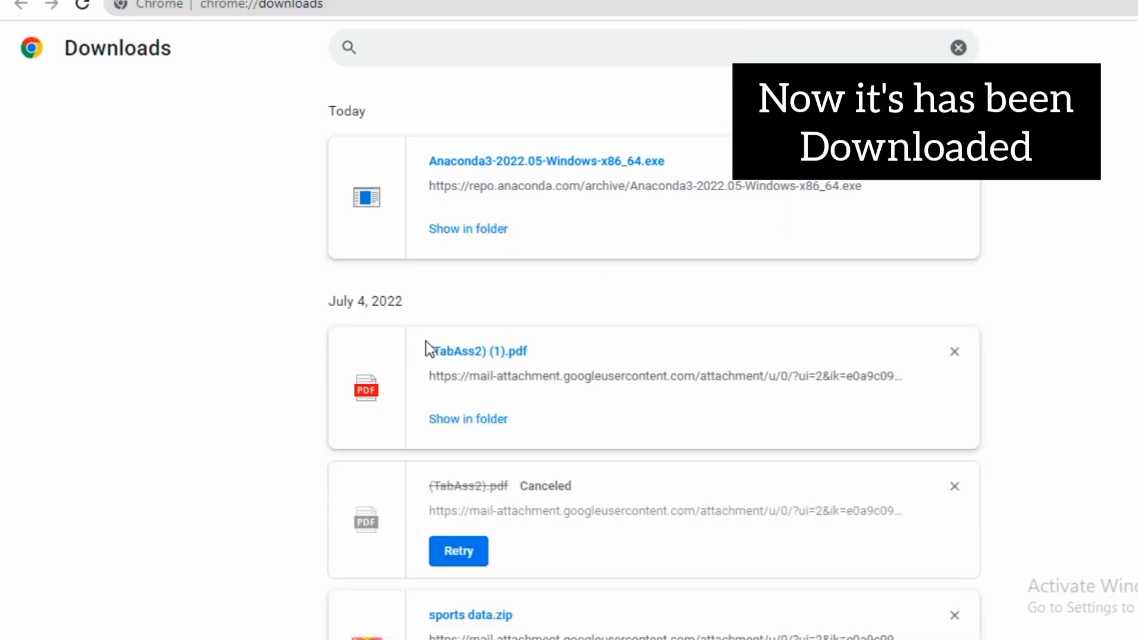
Show the downloaded Anaconda3-2022.05-Windows-x86_64 file in its folder and run it, allowing it past the SmartScreen warning.
click(491, 236)
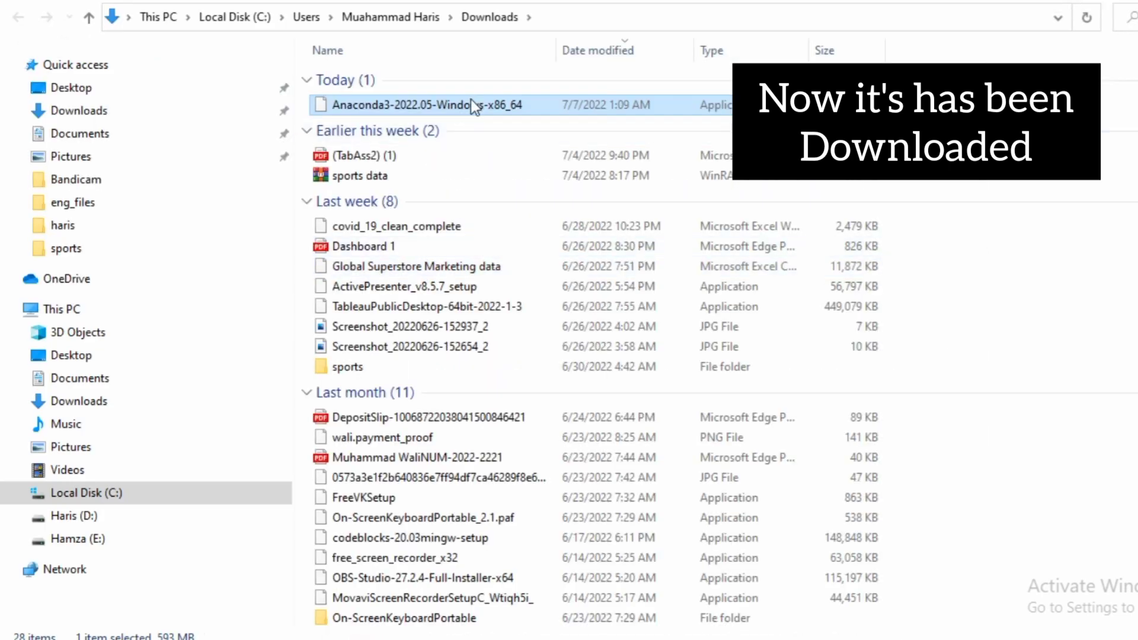
double_click(466, 107)
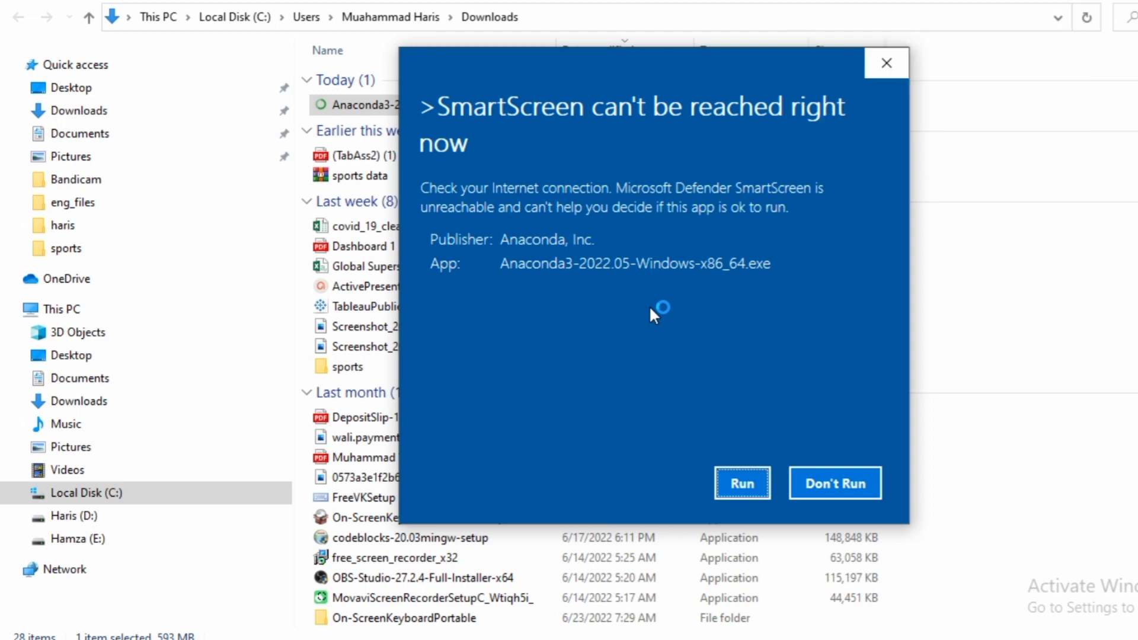
click(742, 483)
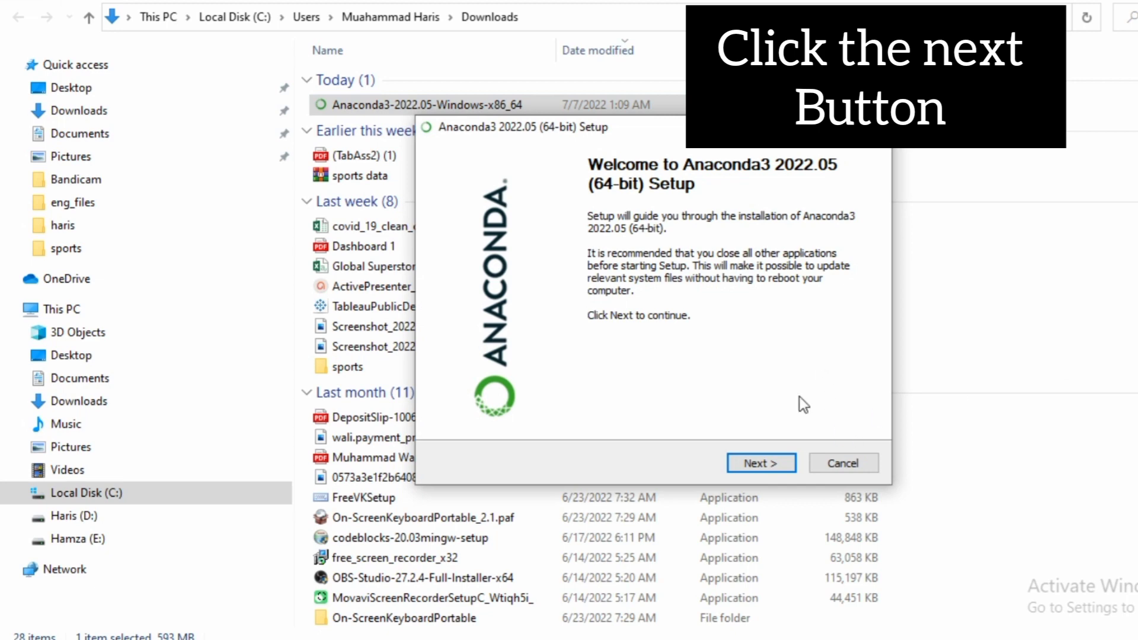
Accept the license agreement and install Anaconda3 with the default destination folder and advanced options.
click(769, 465)
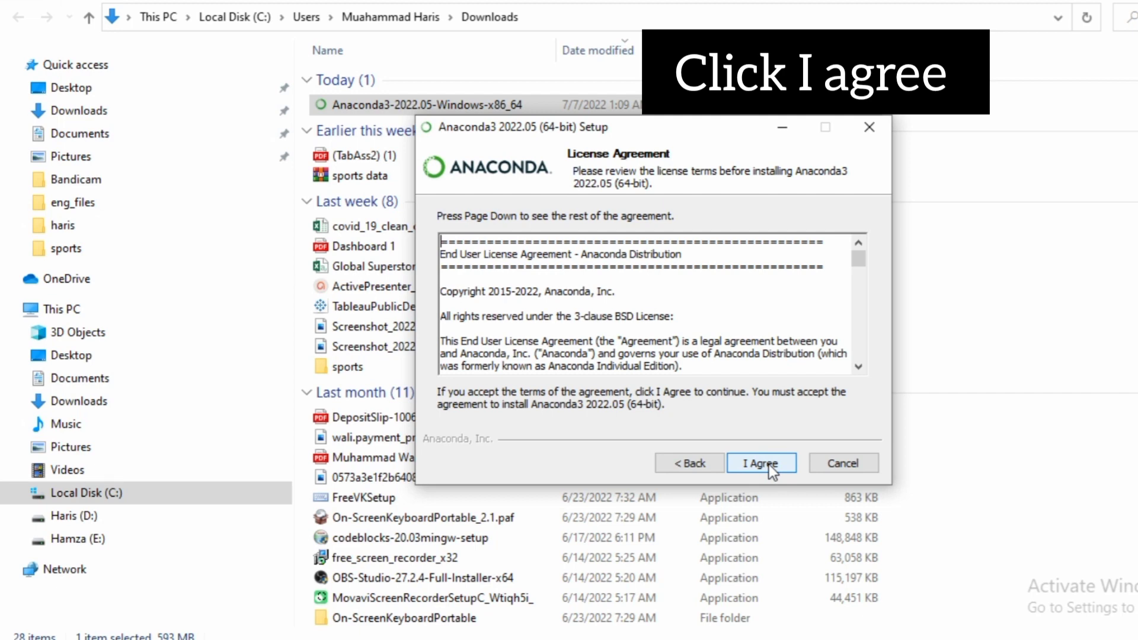
click(770, 464)
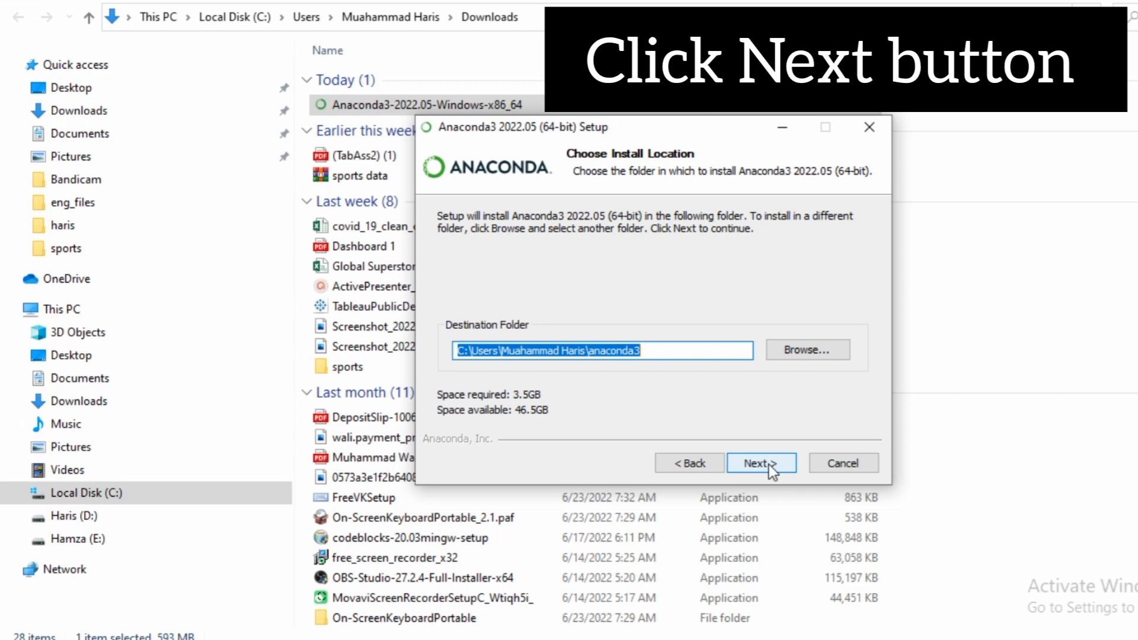
click(765, 464)
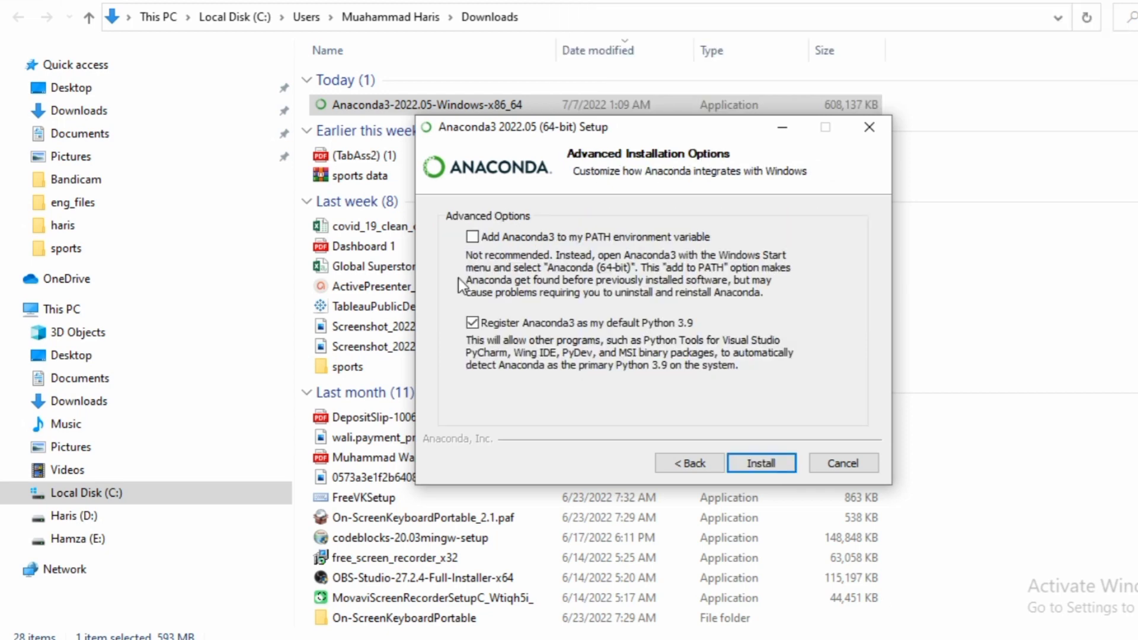
click(760, 462)
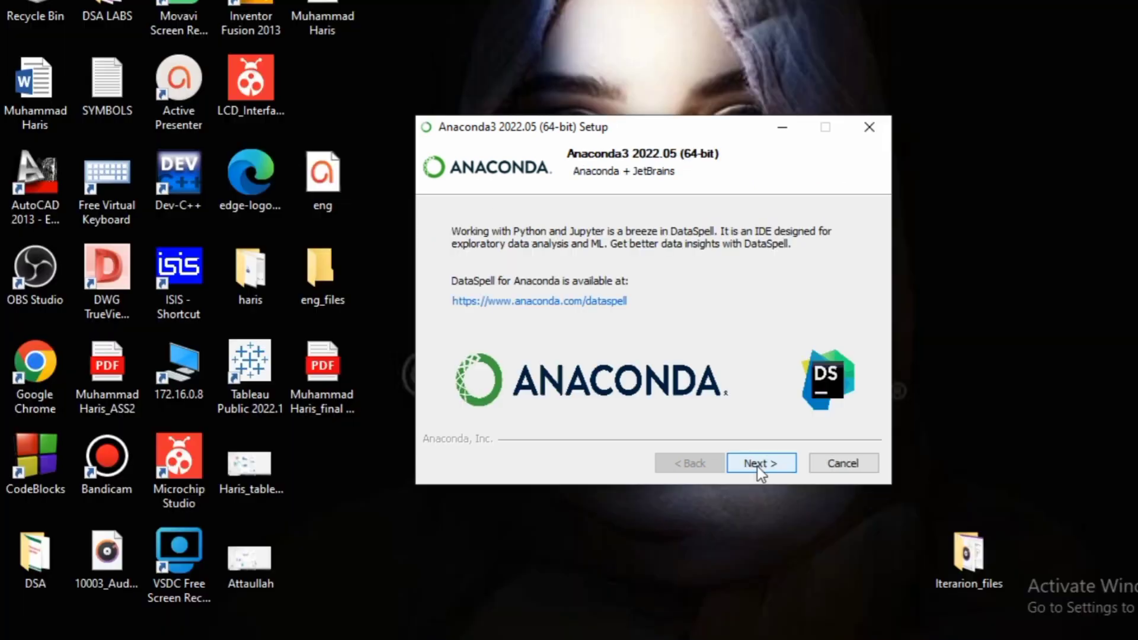
Finish the Anaconda3 setup with the Anaconda Distribution Tutorial and Getting Started with Anaconda options turned off.
click(756, 466)
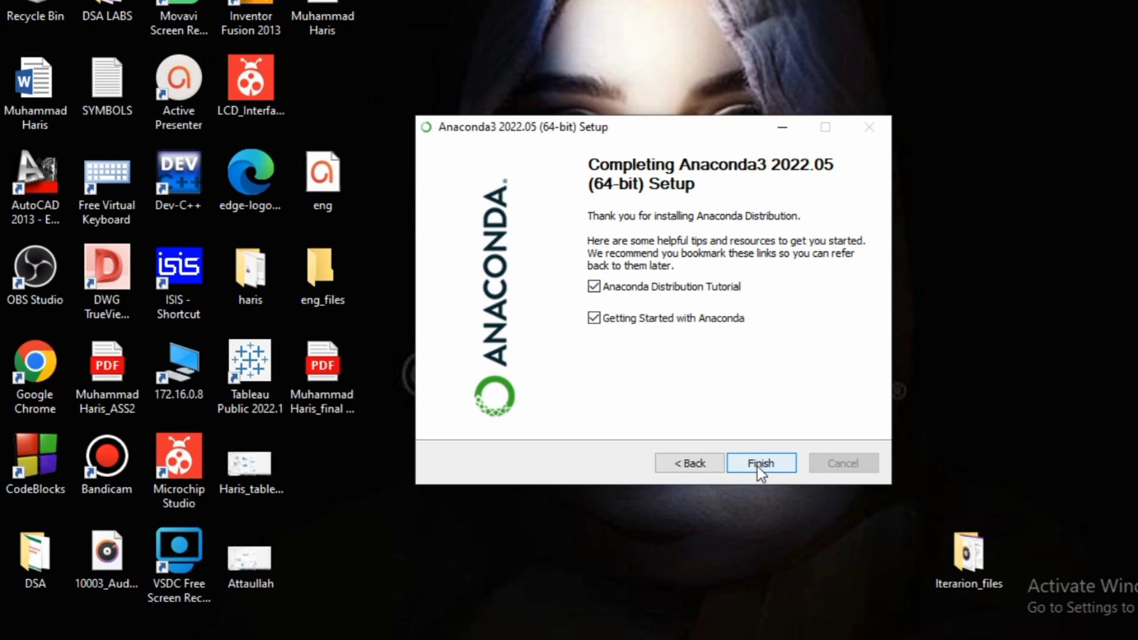
click(594, 319)
click(594, 287)
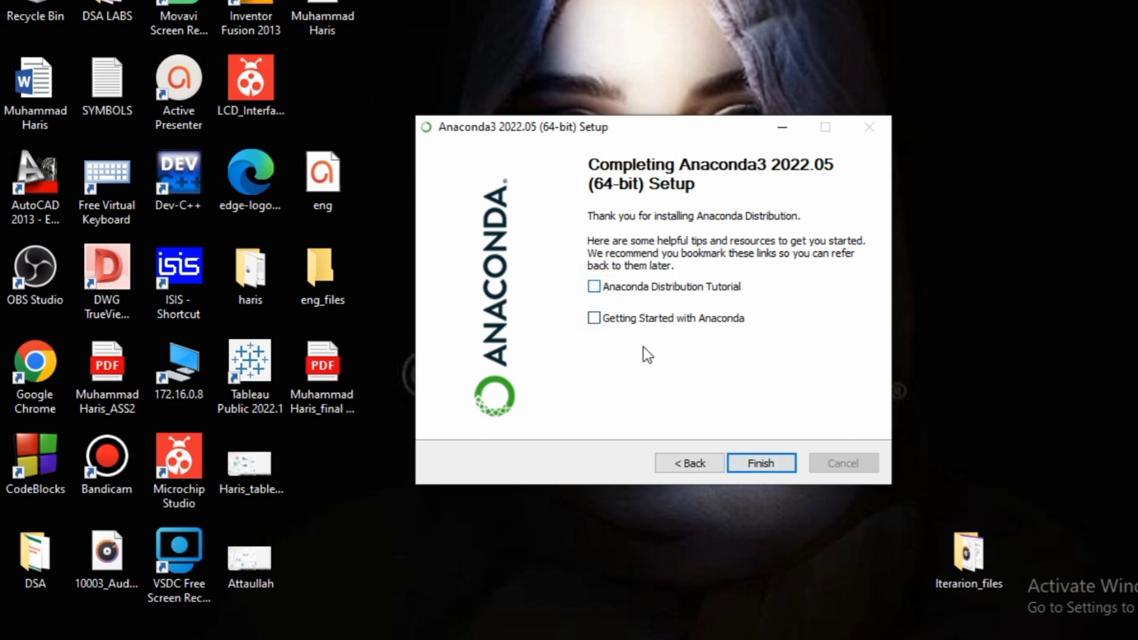
click(763, 464)
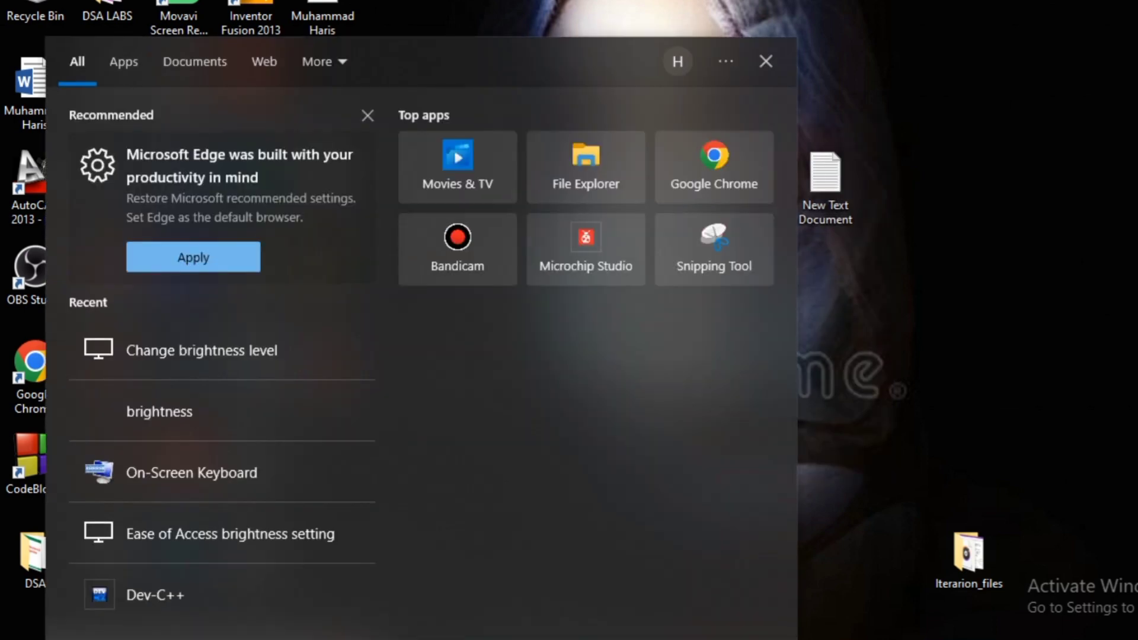
Search Windows for "ana", launch Anaconda Navigator (anaconda3) and look through its available applications.
text(ana)
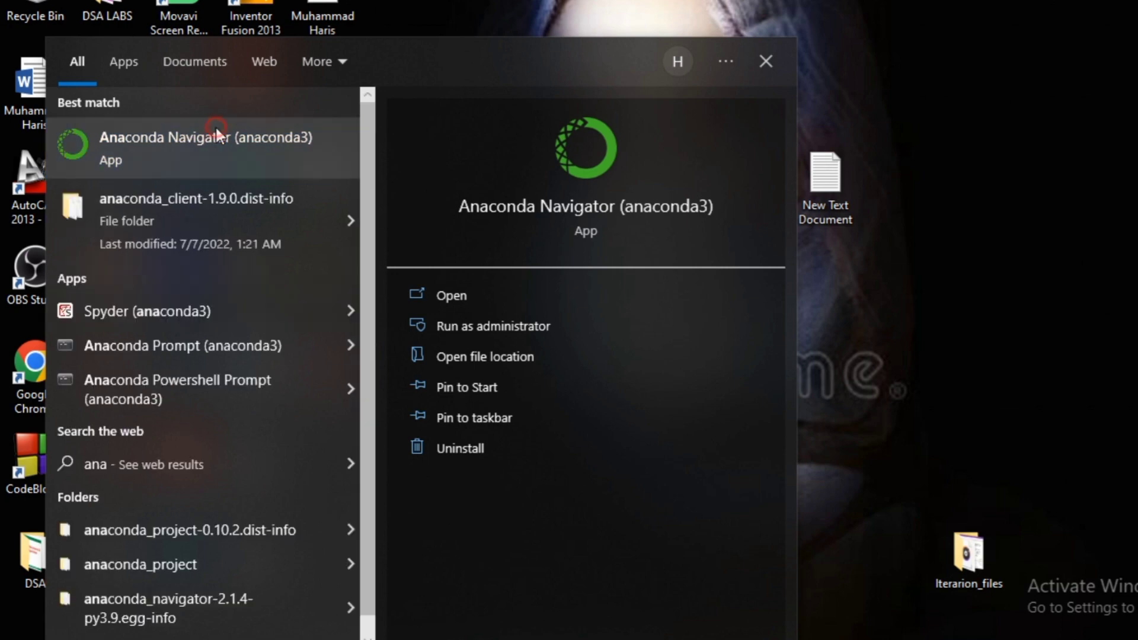
click(216, 127)
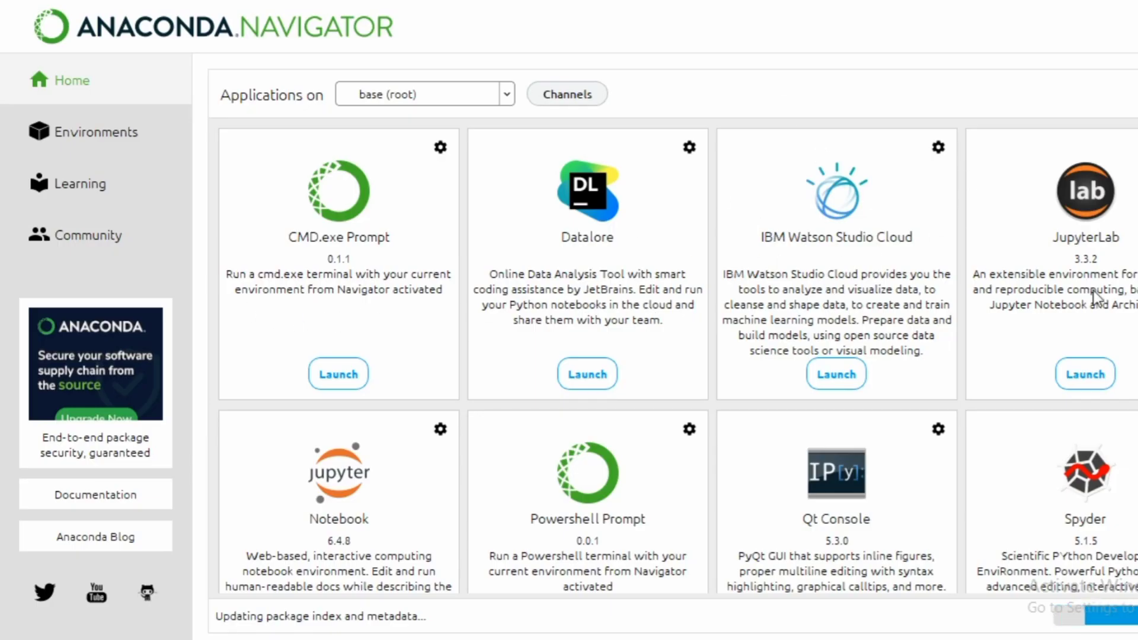
scroll(678, 374, down, 1)
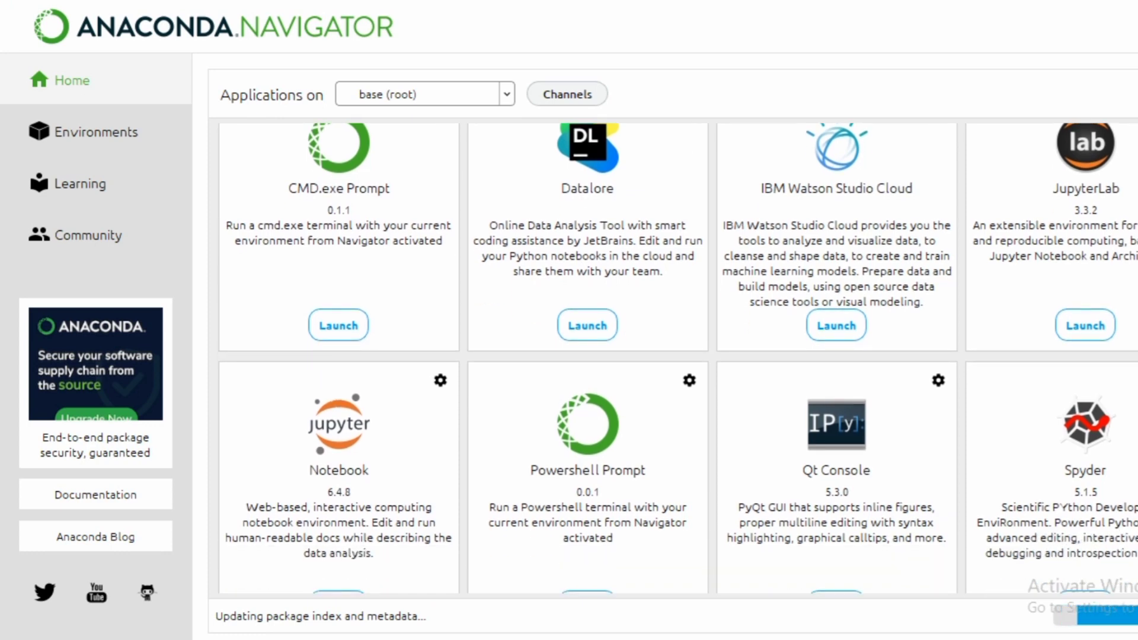
scroll(679, 374, down, 1)
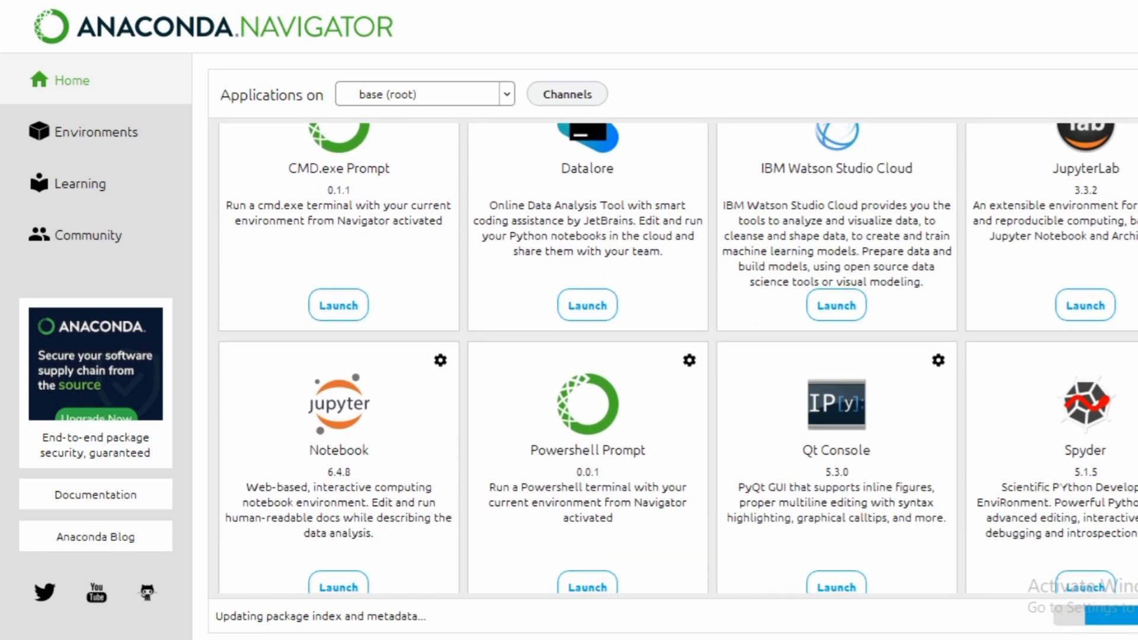
scroll(678, 374, down, 4)
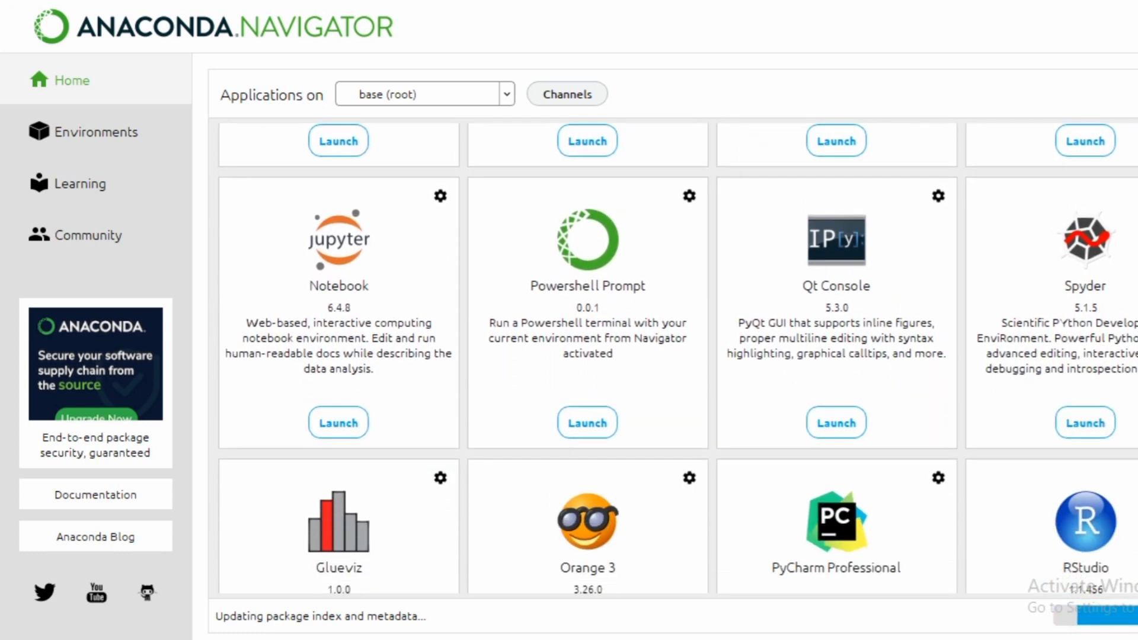
scroll(679, 373, up, 6)
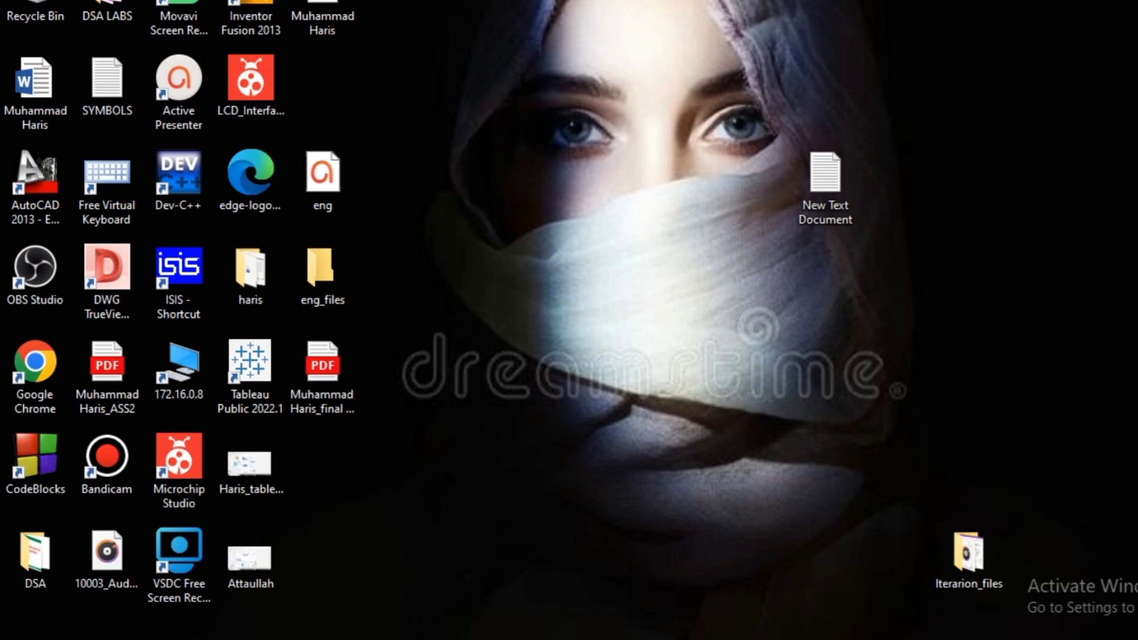
Search Windows for "ana" and open Anaconda Prompt (anaconda3), then close the search panel.
key(super)
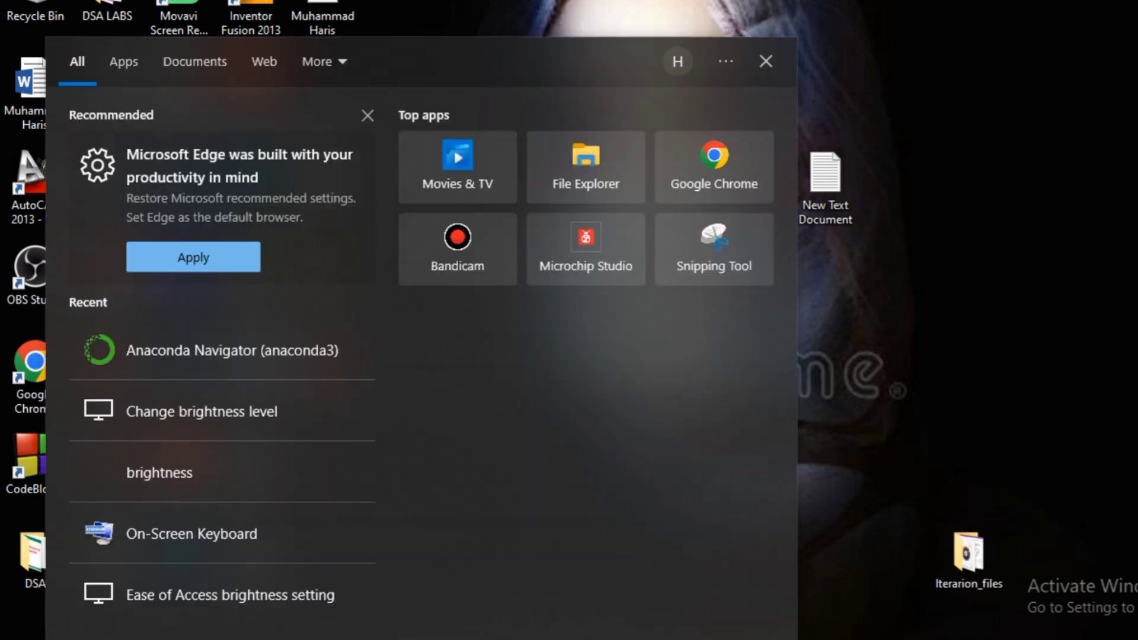
text(ana)
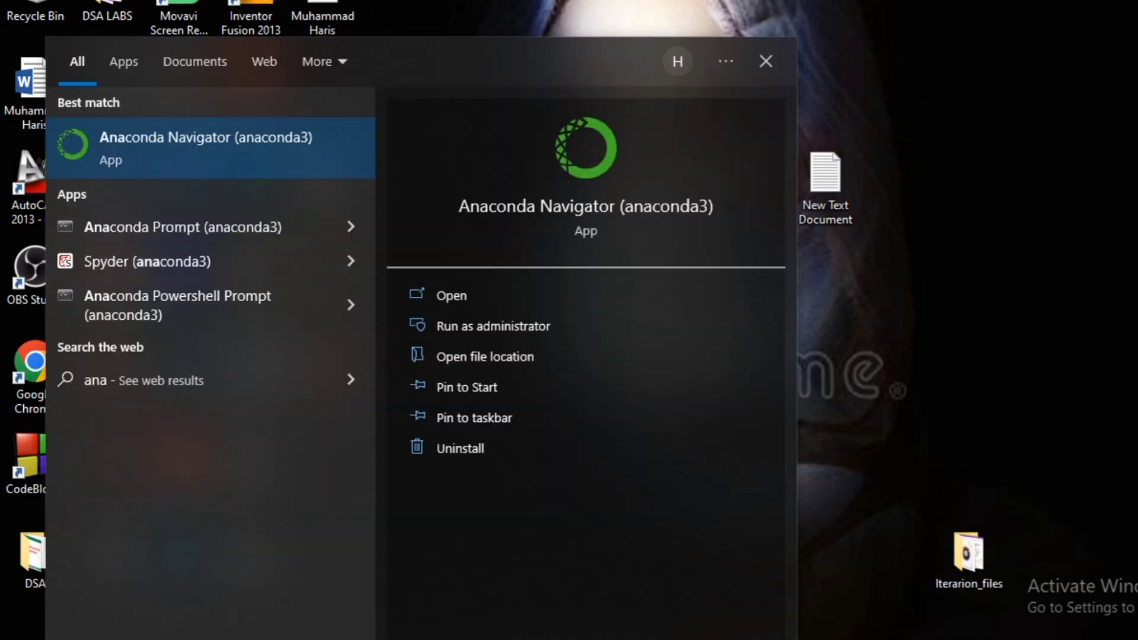
click(197, 230)
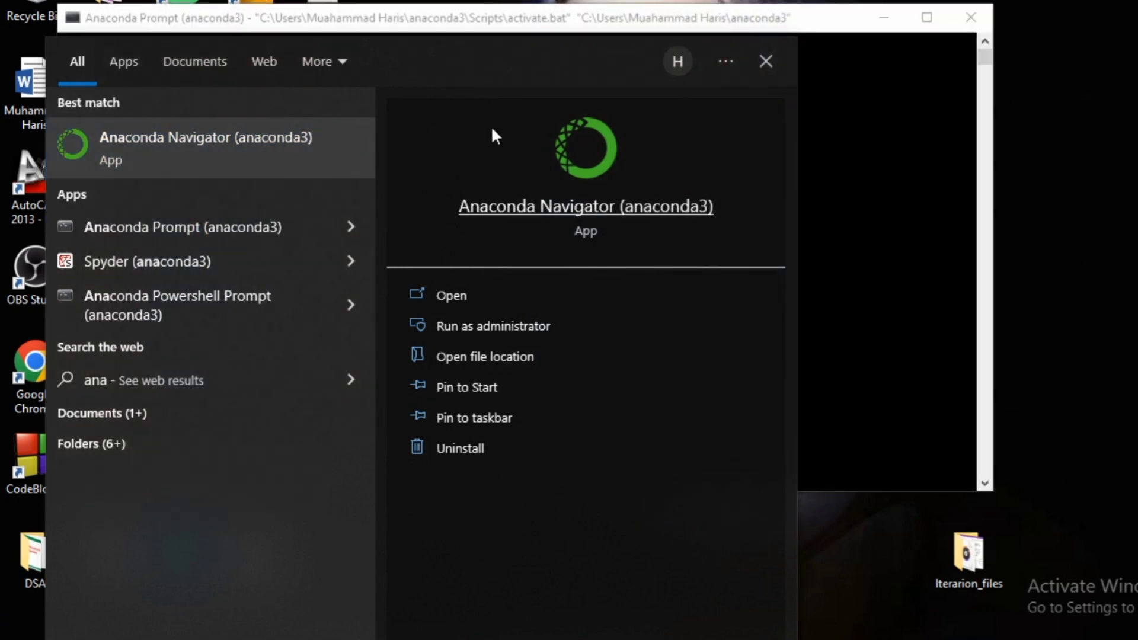
click(765, 61)
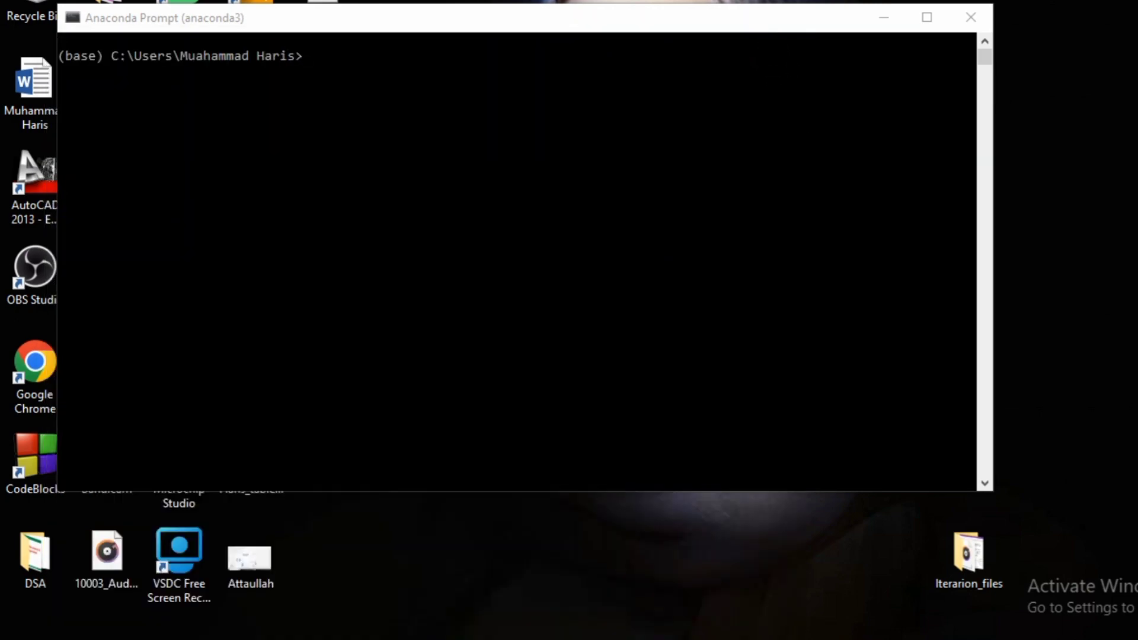
Set the Anaconda Prompt window's font size to 20 in its properties.
right_click(321, 28)
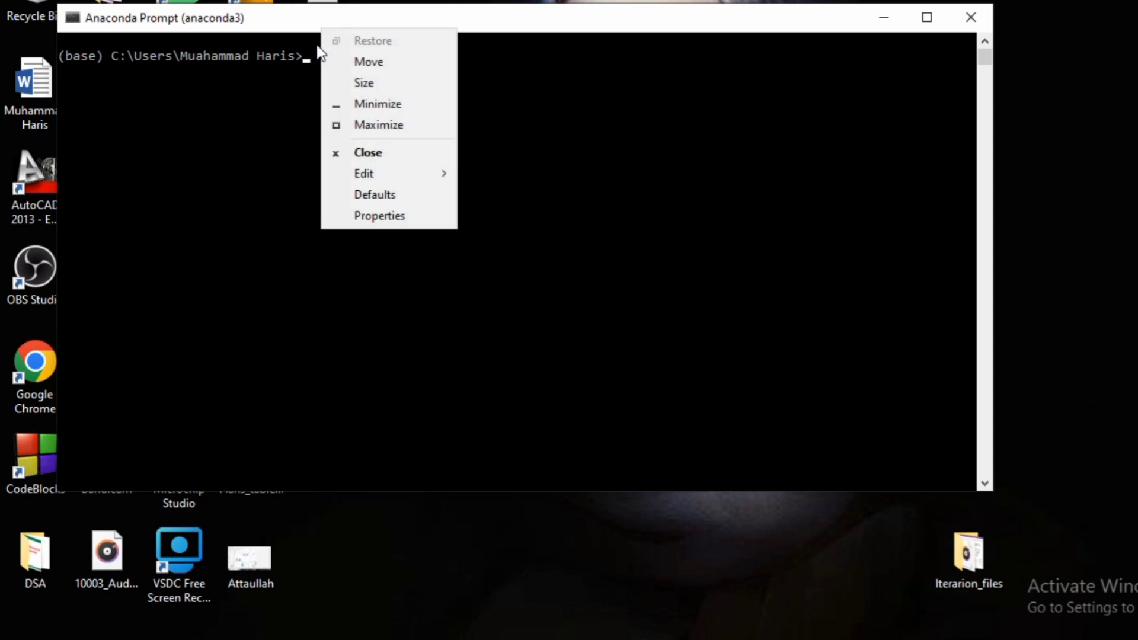
click(372, 219)
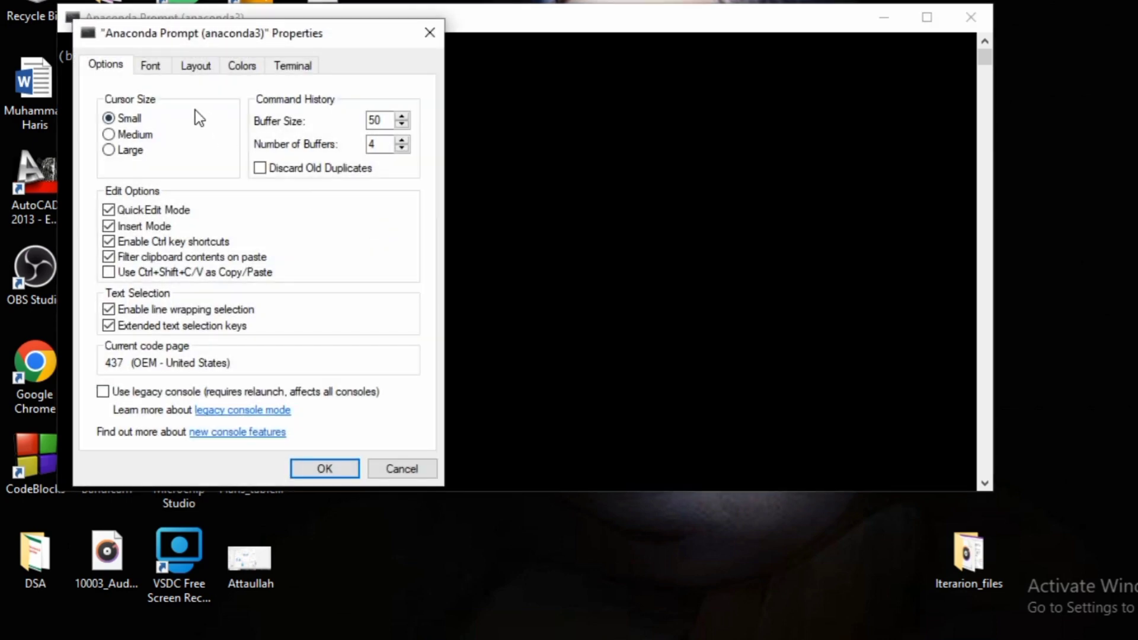
click(149, 64)
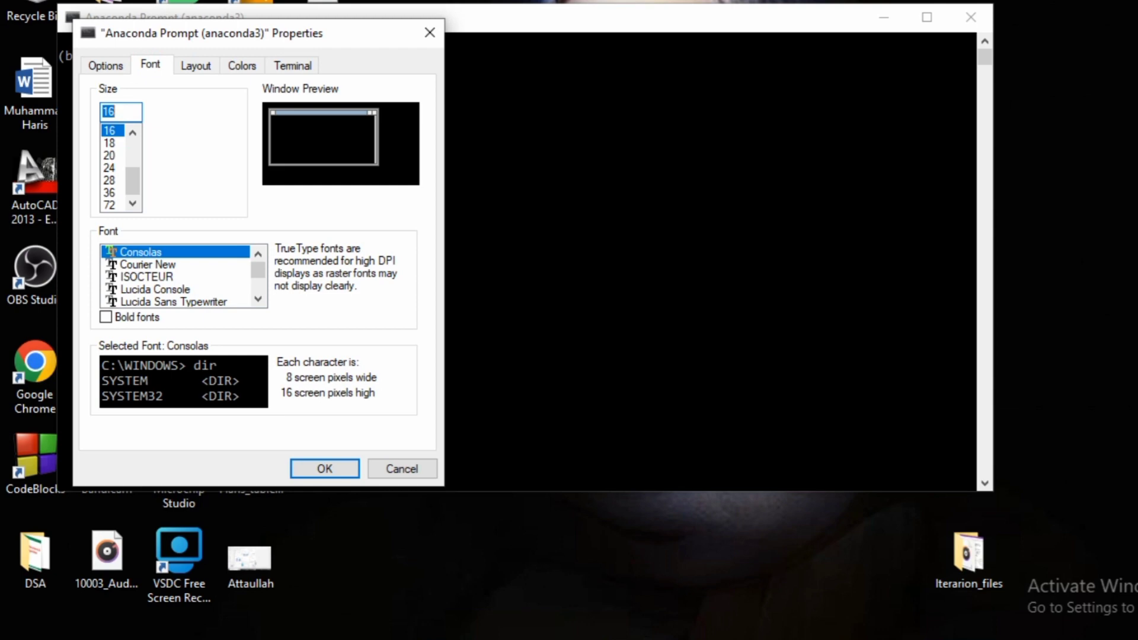
click(109, 155)
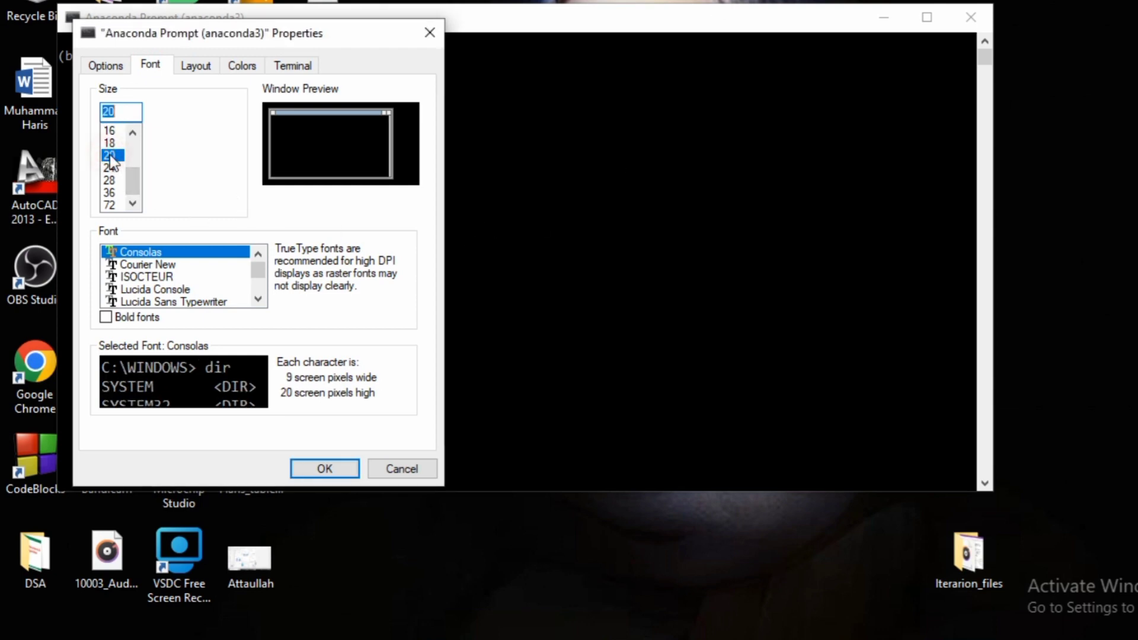
click(323, 469)
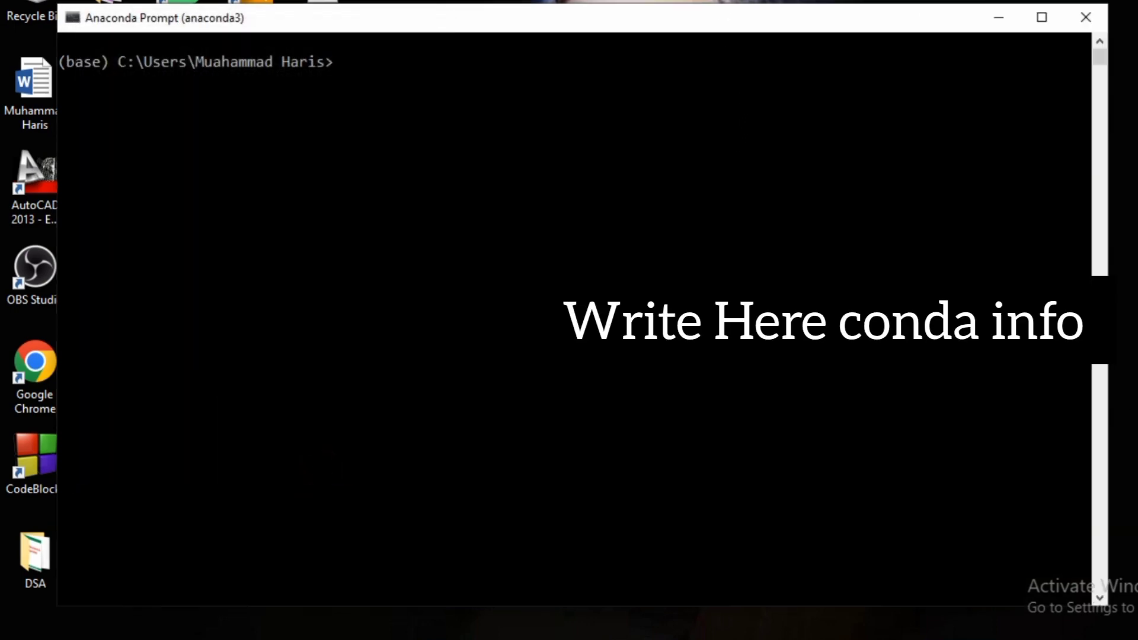
Run the command conda info in the Anaconda Prompt to display the installation details.
click(380, 53)
text(conda info)
key(Return)
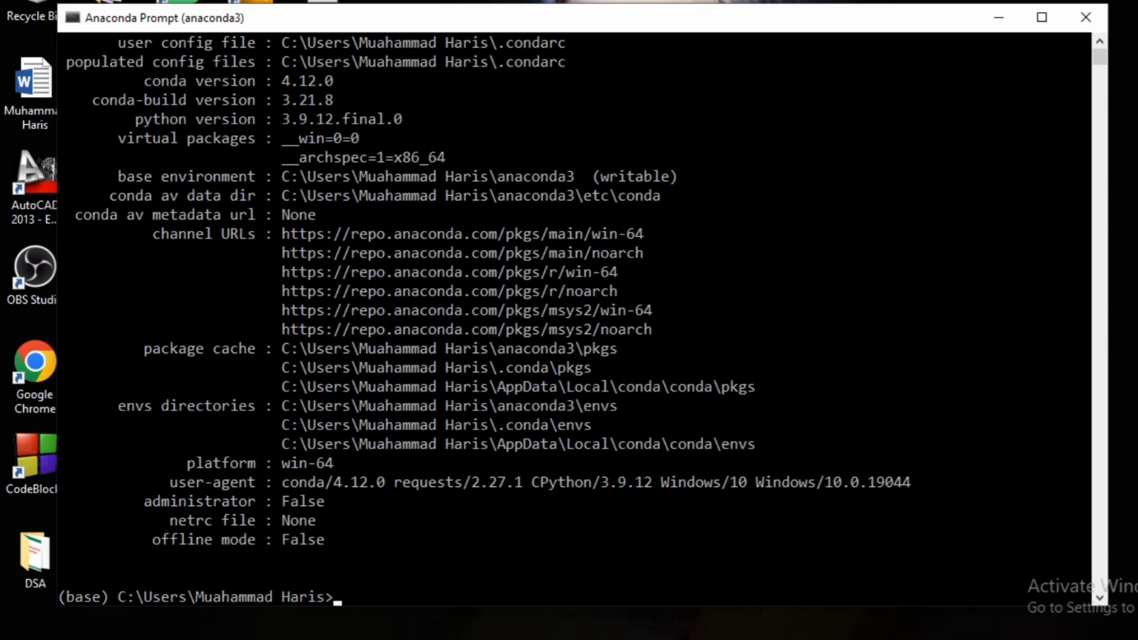
click(657, 1)
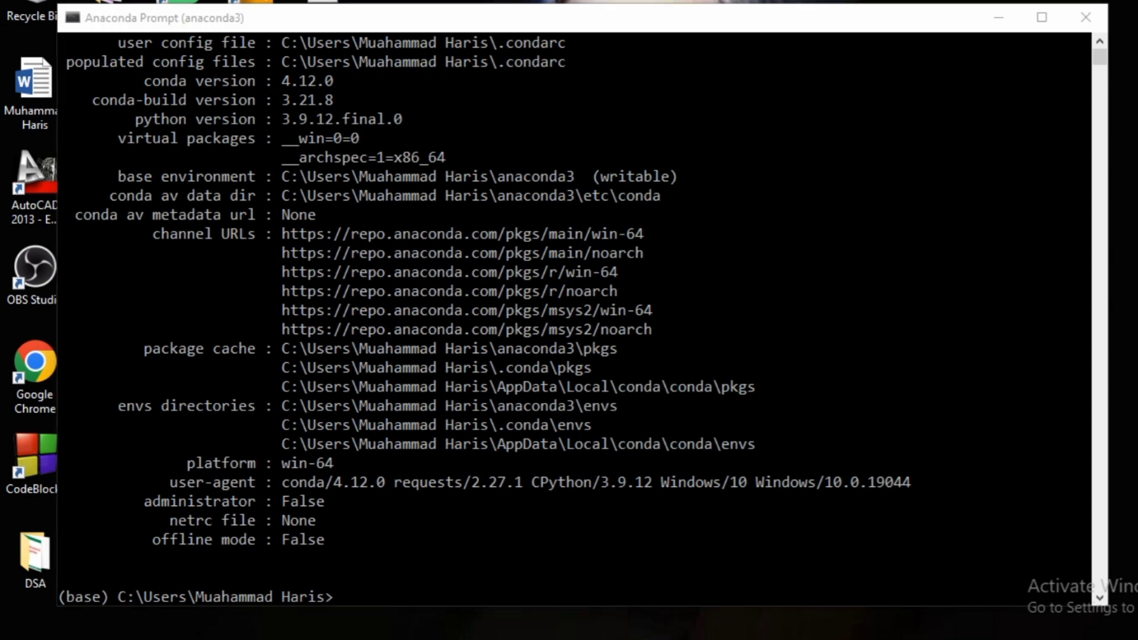
Launch Jupyter Notebook from the Anaconda Prompt with the command jupyter notebook.
click(354, 597)
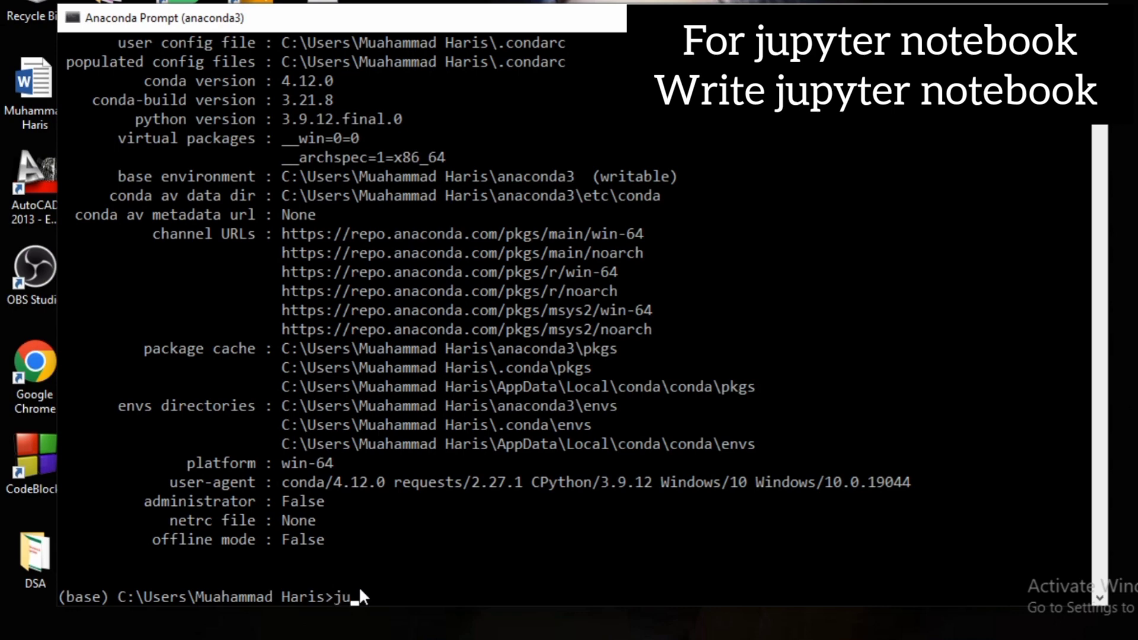
text(jupyter notebook)
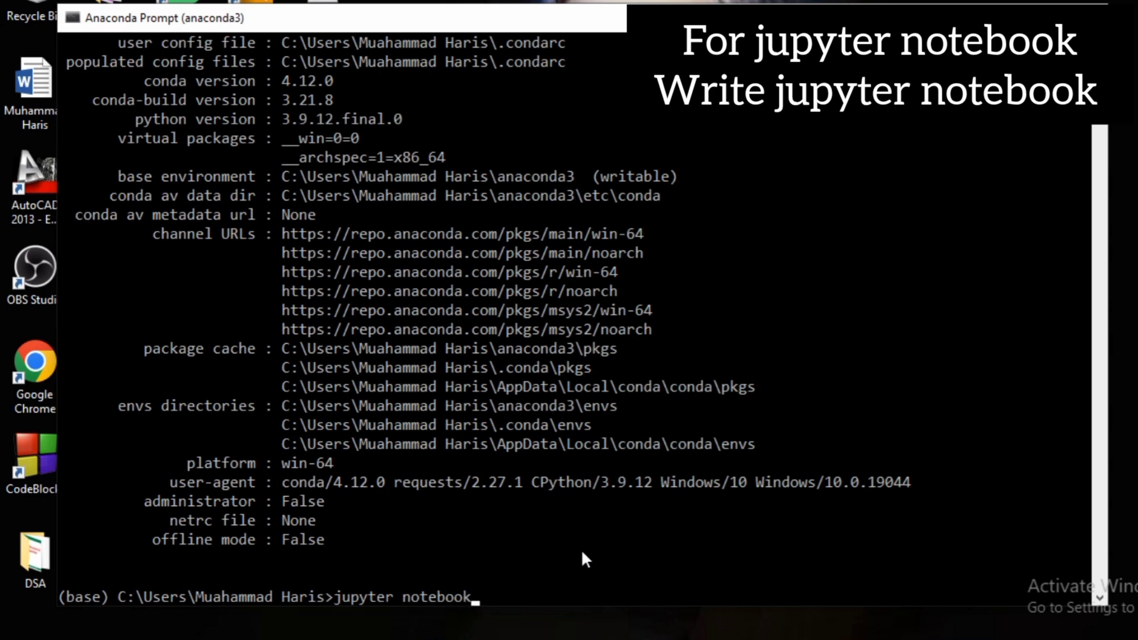
key(Return)
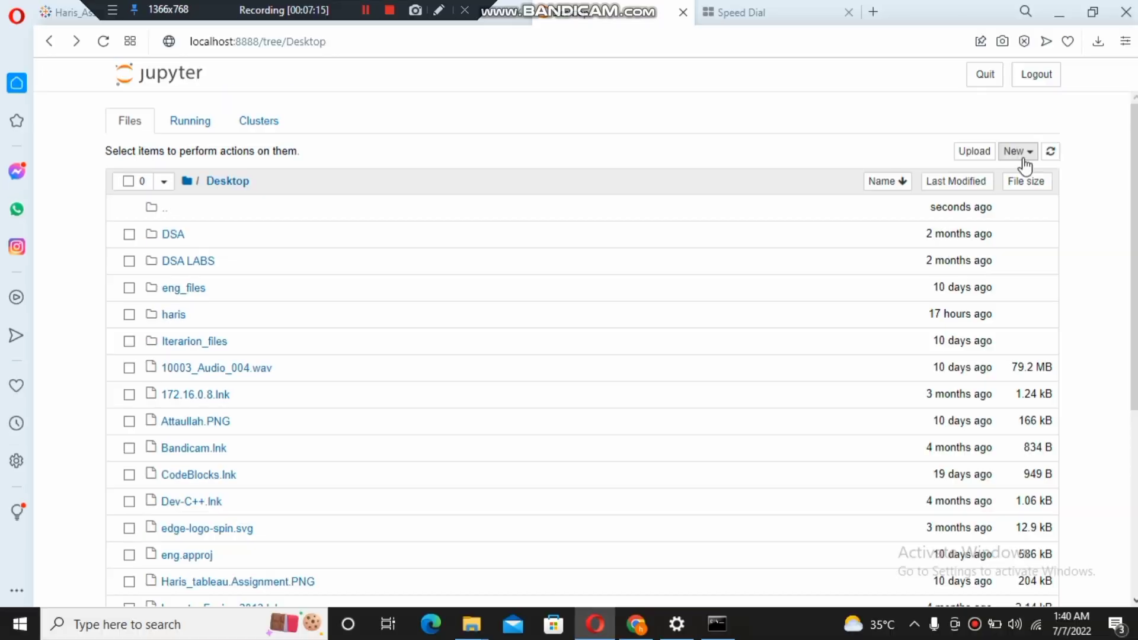
Create a new folder in Jupyter's Desktop directory and rename it jupyter.
click(1021, 153)
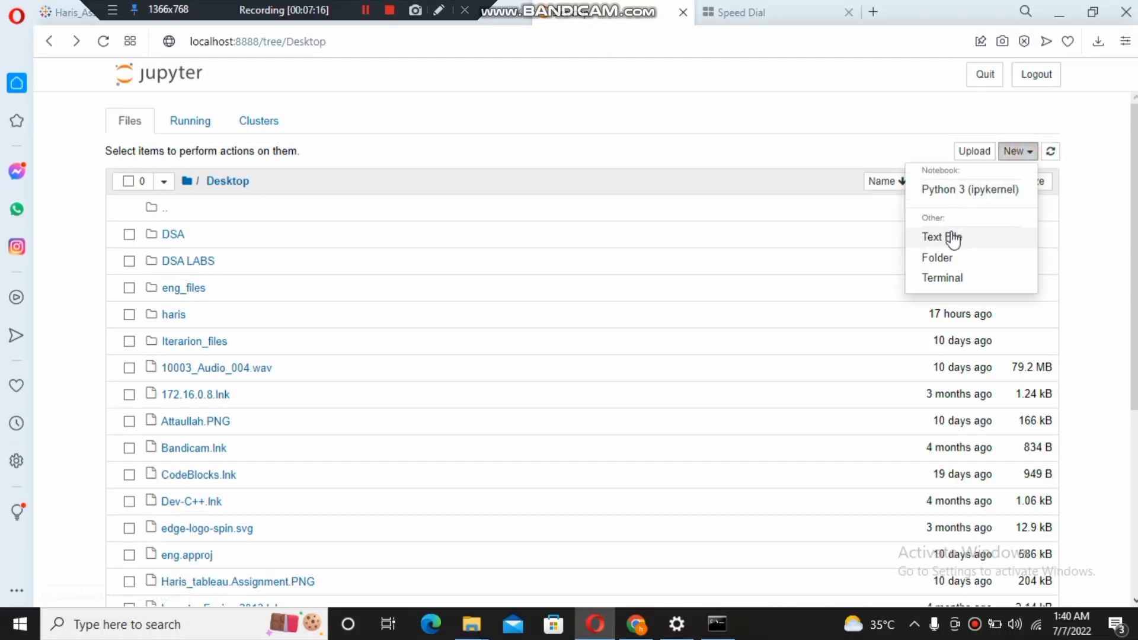
click(943, 261)
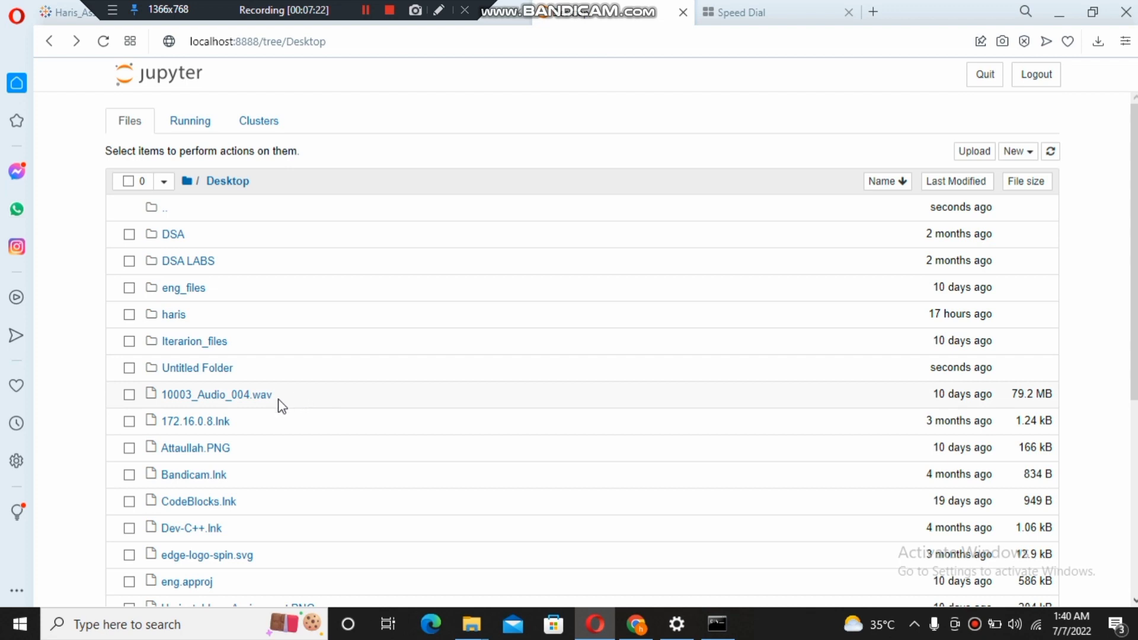
click(129, 368)
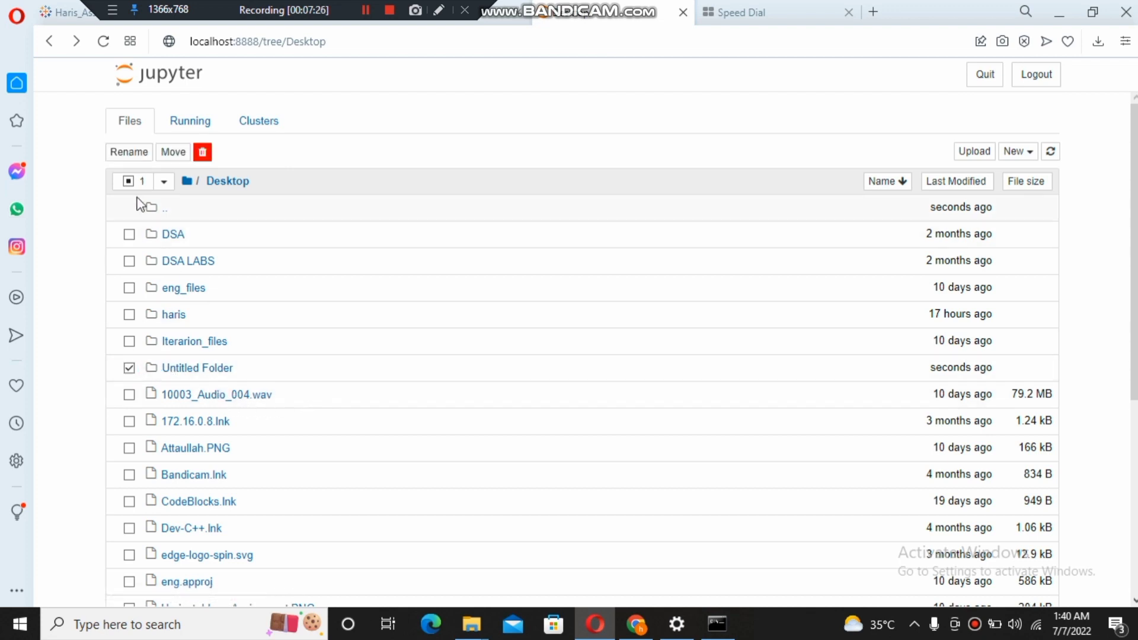
click(129, 155)
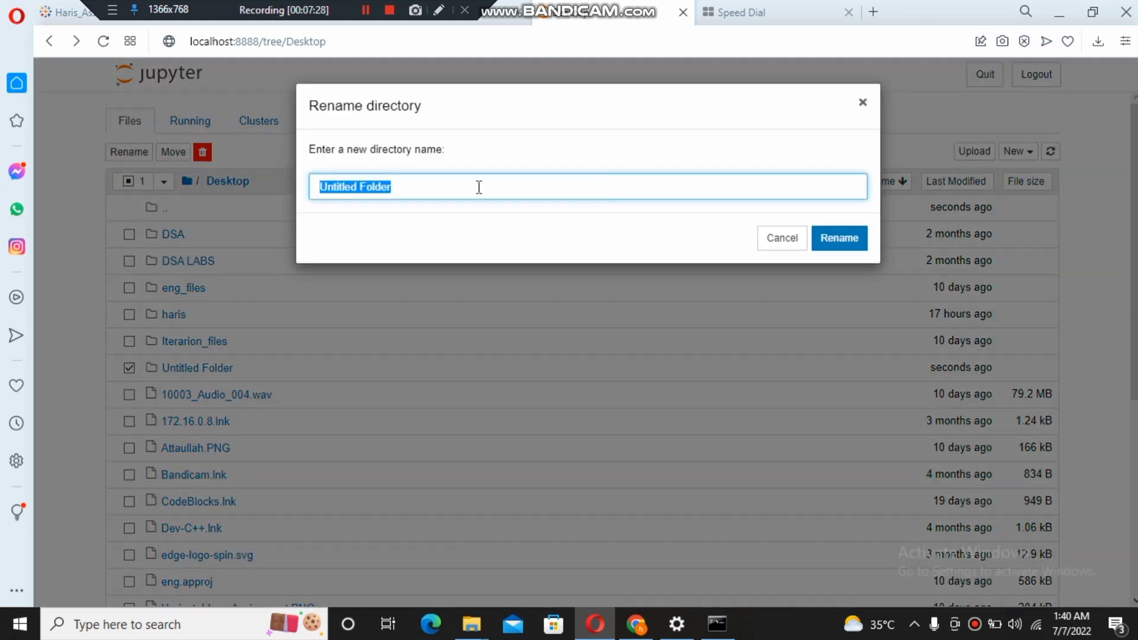
key(BackSpace)
text(j)
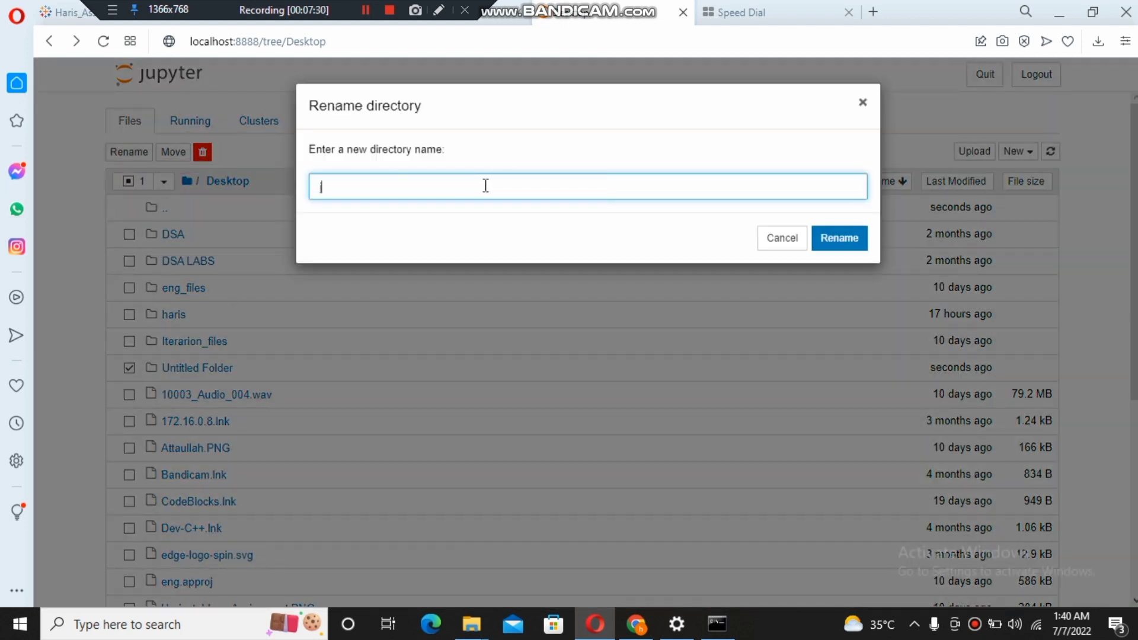
text(upyter)
click(851, 250)
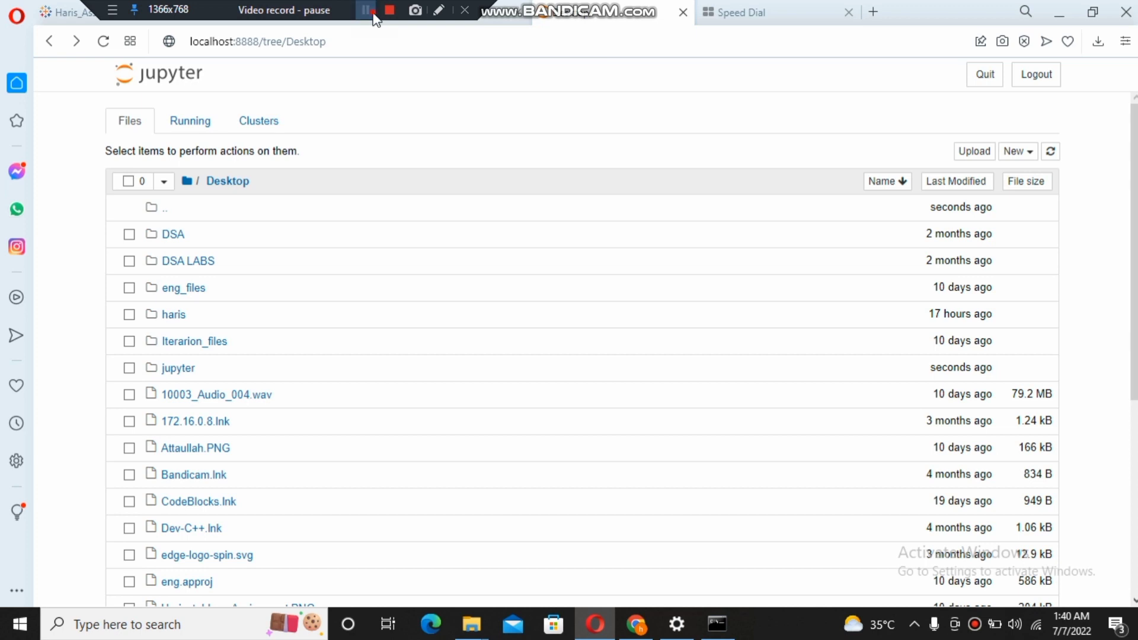
Open the jupyter folder and create a new Python 3 (ipykernel) notebook in it.
click(183, 370)
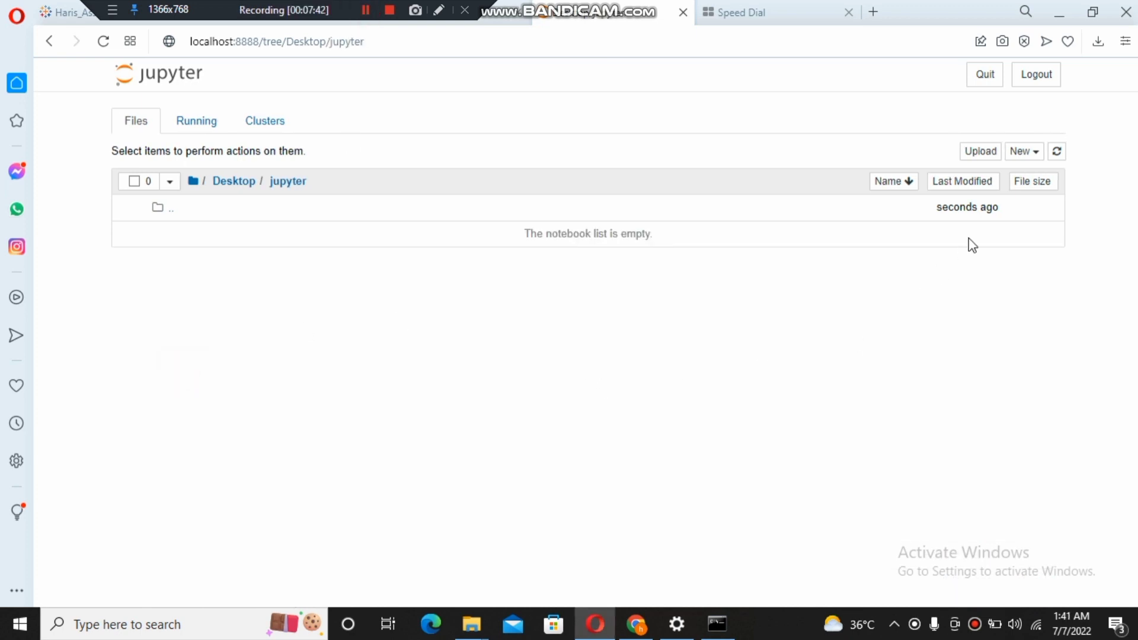
click(1026, 157)
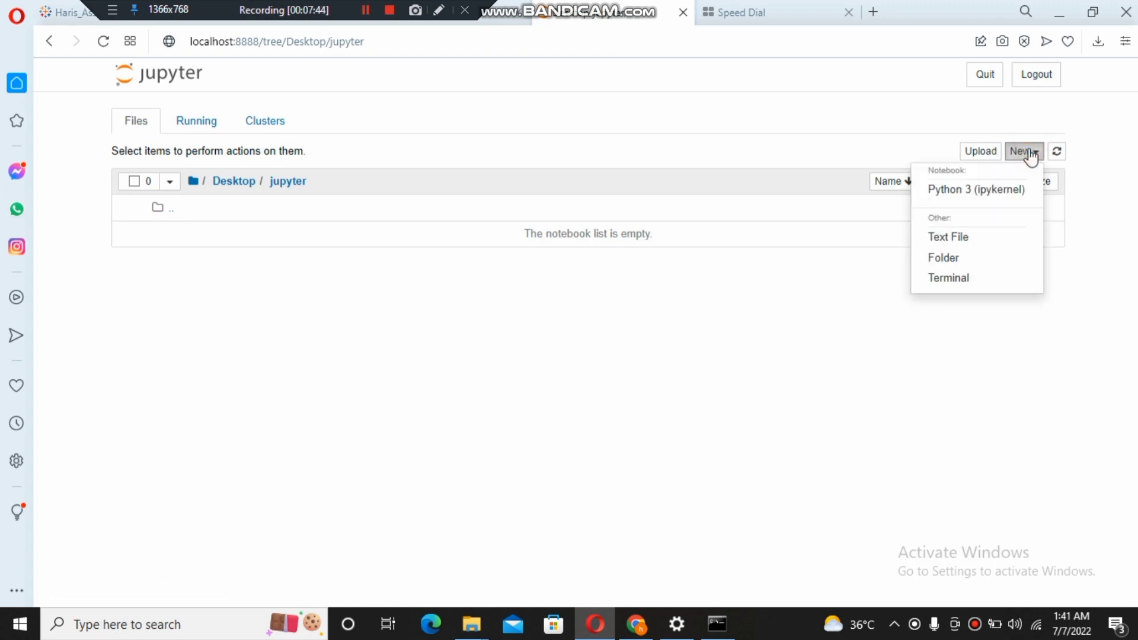
click(986, 191)
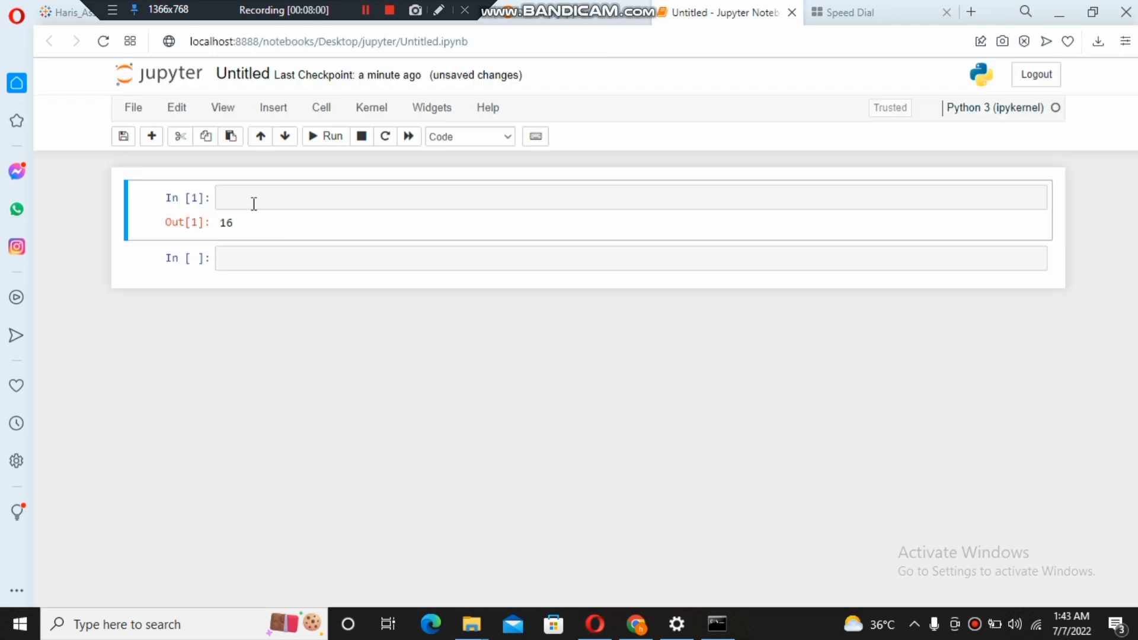
Enter the expression 4*4 in the notebook's first cell, followed by a blank line.
click(253, 199)
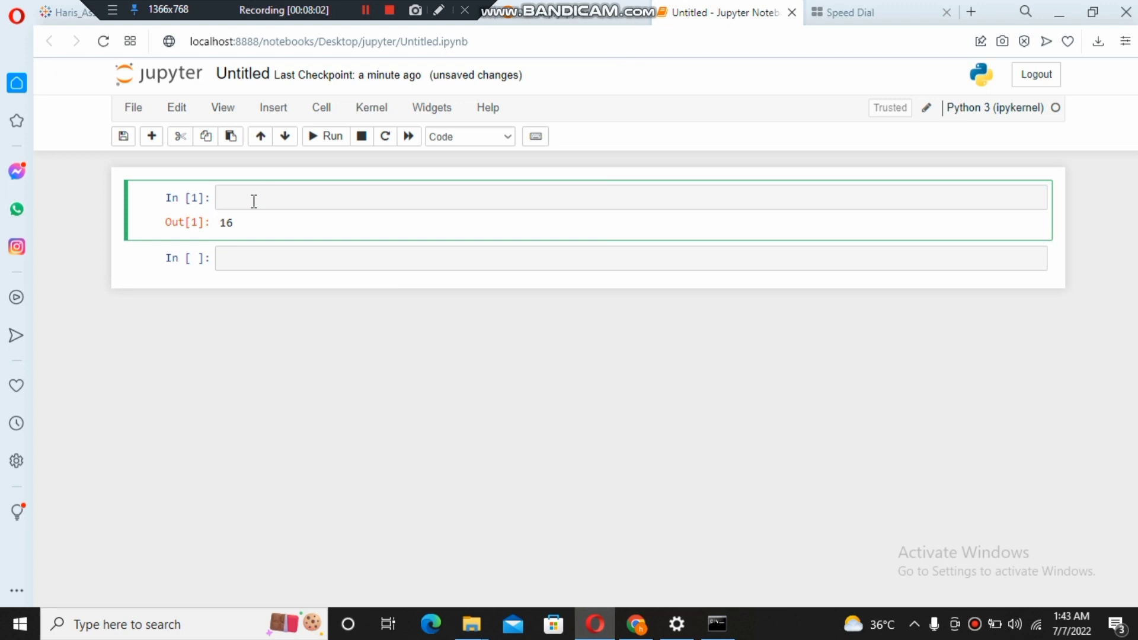
text(4*4)
key(Return)
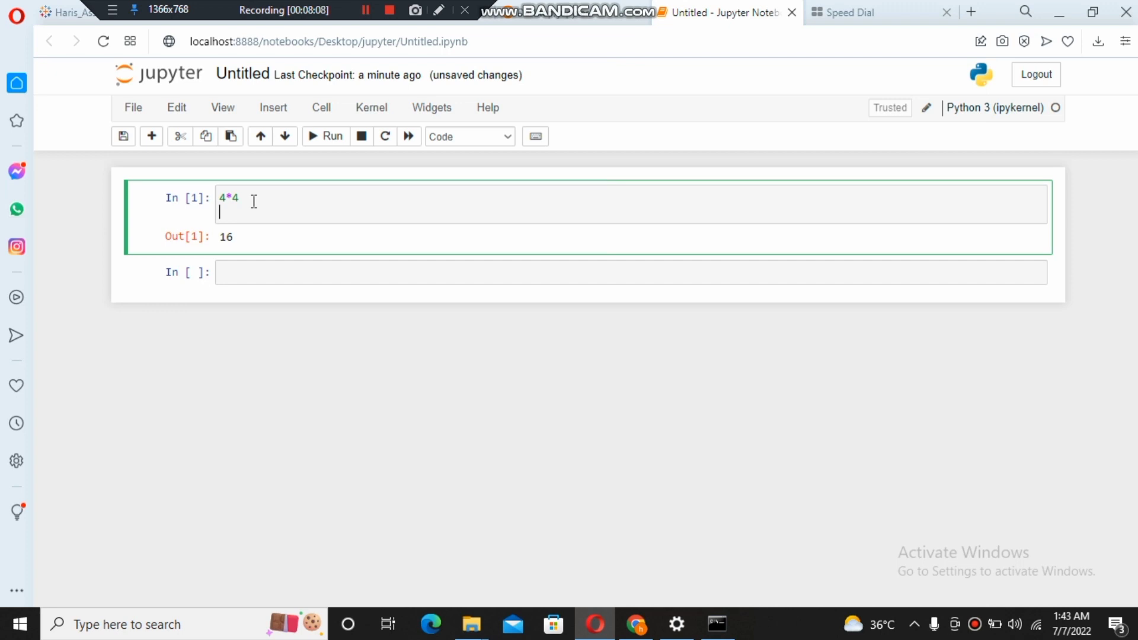
key(BackSpace)
key(Return)
Enter a=4 and a*a*a on separate lines in the second cell and run the cell.
click(246, 273)
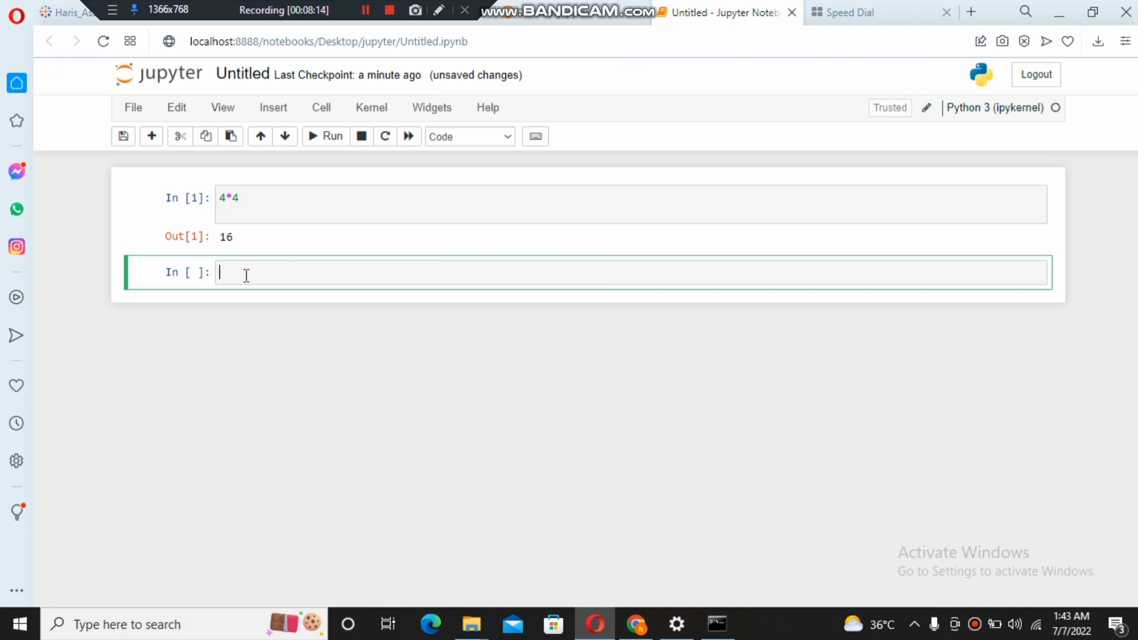
text(a=4)
key(Return)
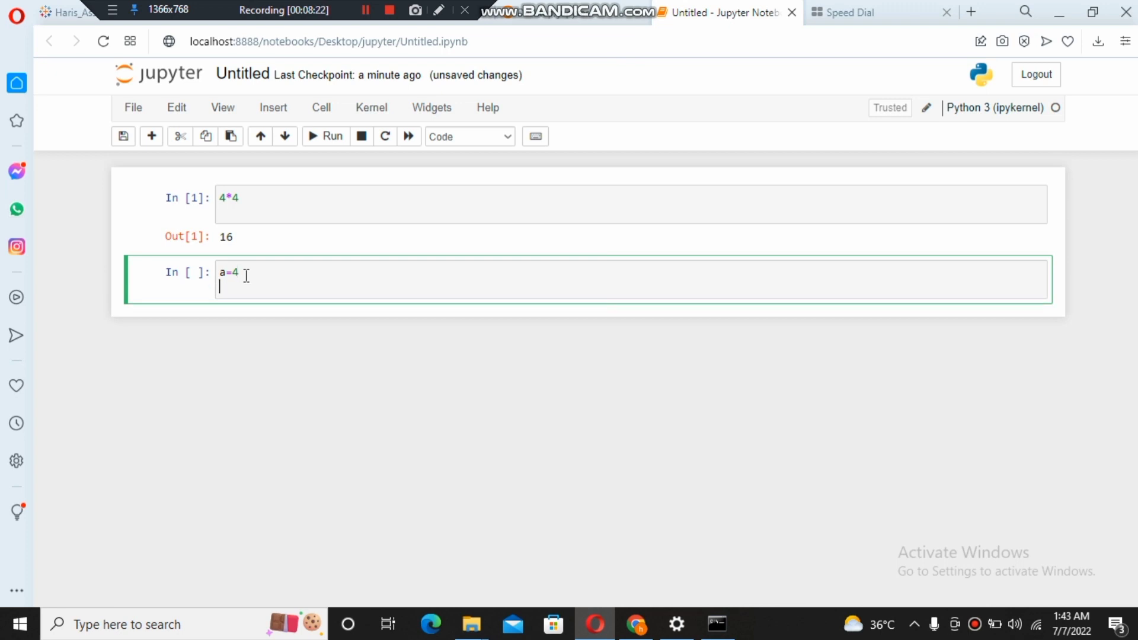
text(a*a)
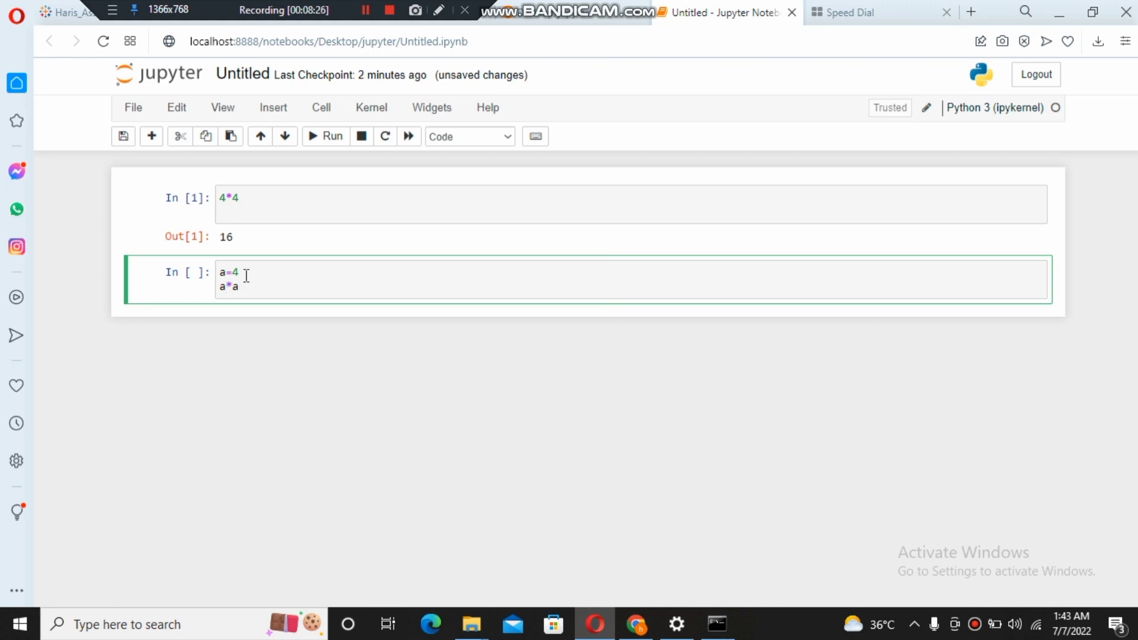
text(*a*)
key(BackSpace)
key(shift+Return)
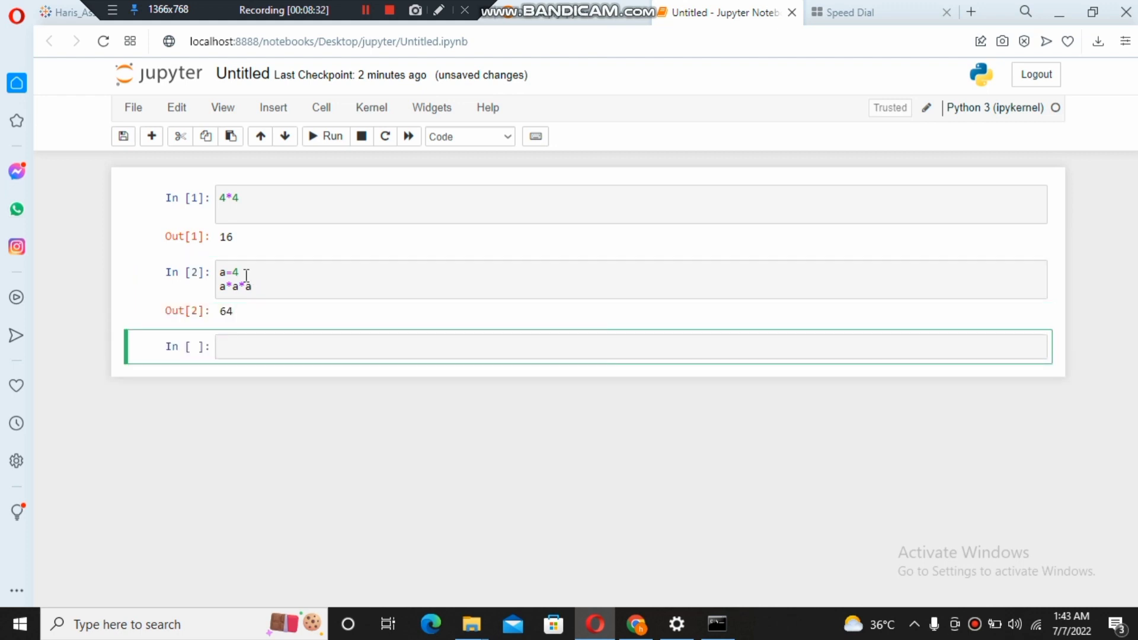
double_click(237, 315)
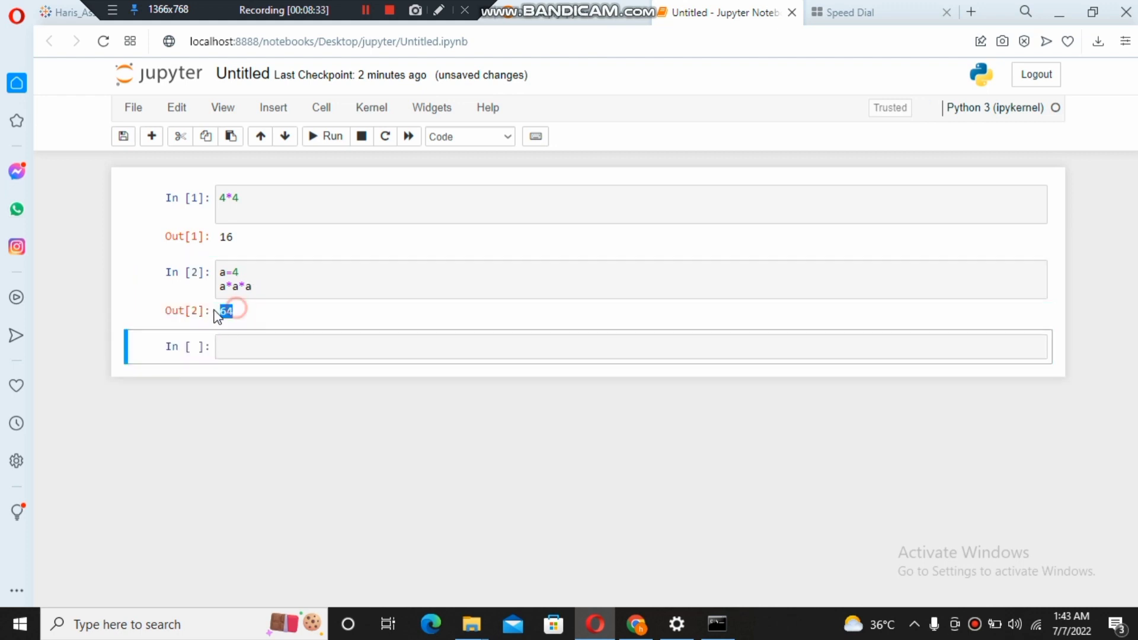
click(257, 320)
click(366, 10)
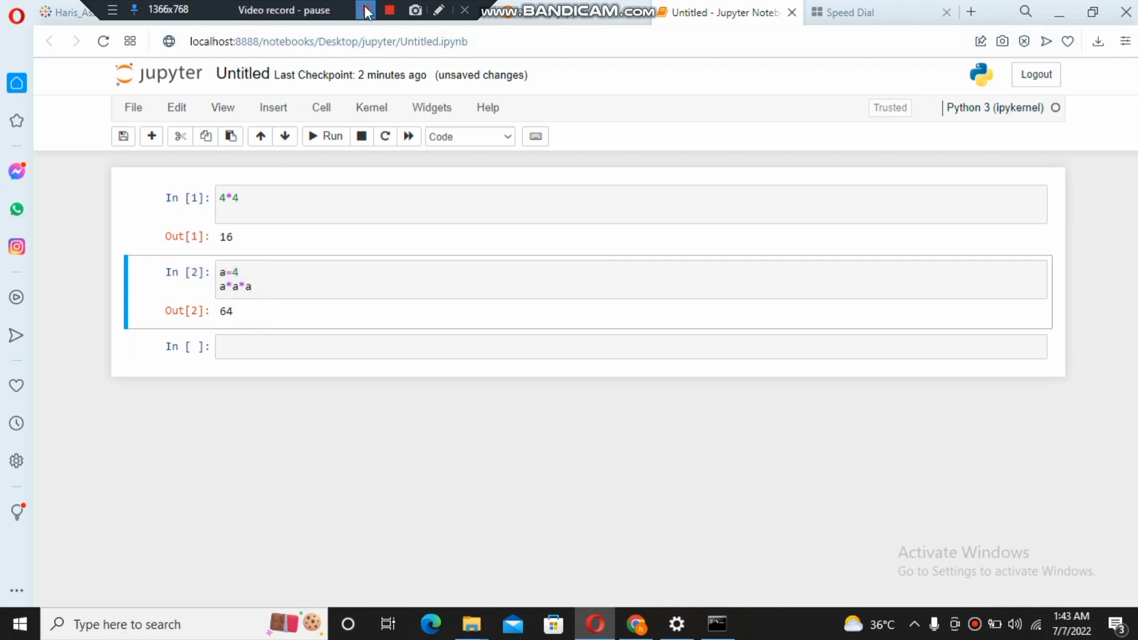